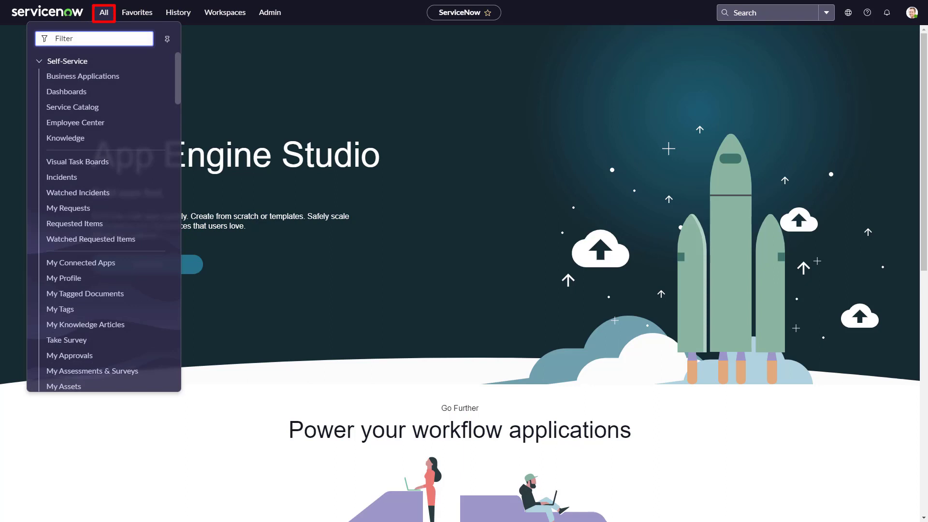
Create a new incident record and fill in the caller from the recent selections matching "ad"
type("incident")
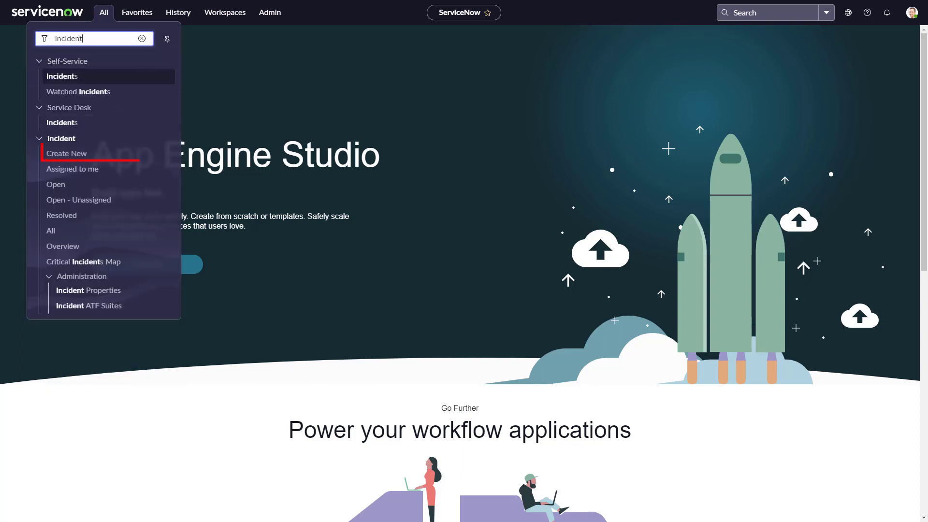
left_click(67, 154)
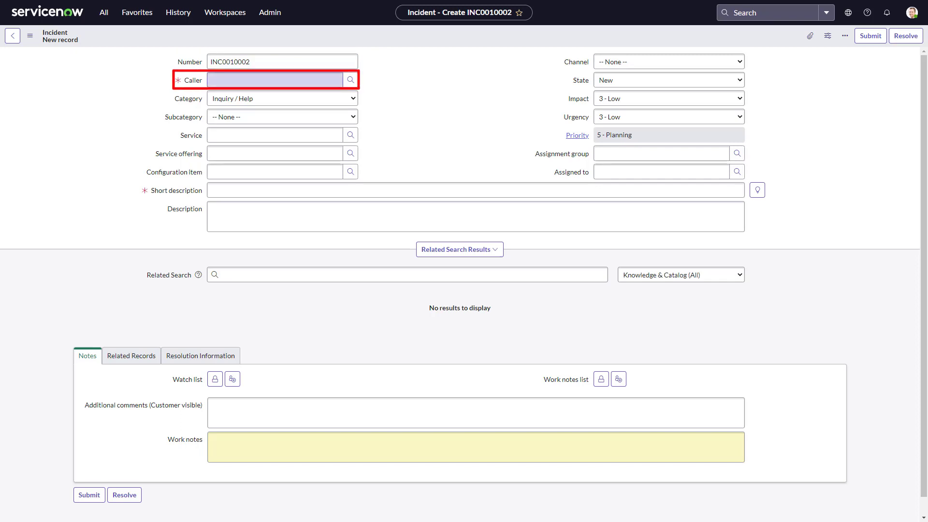
type("ad")
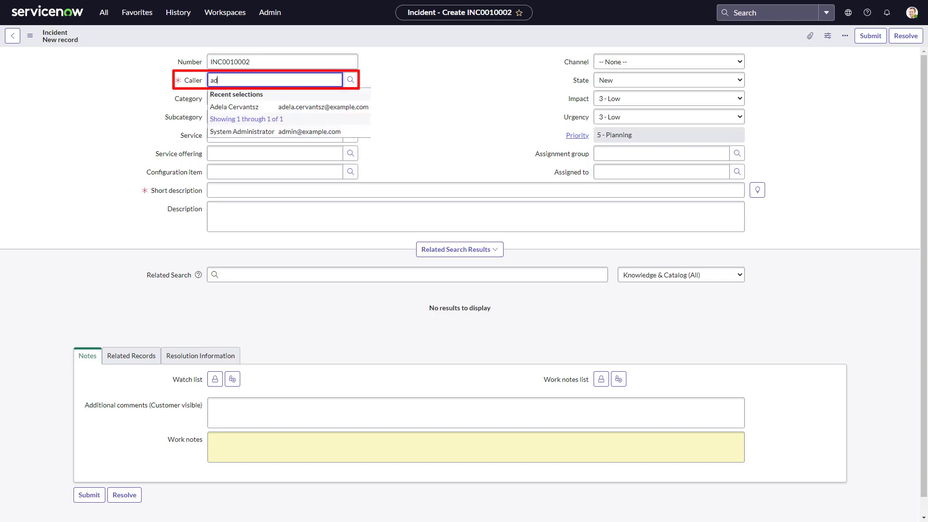
key("Down")
key("Return")
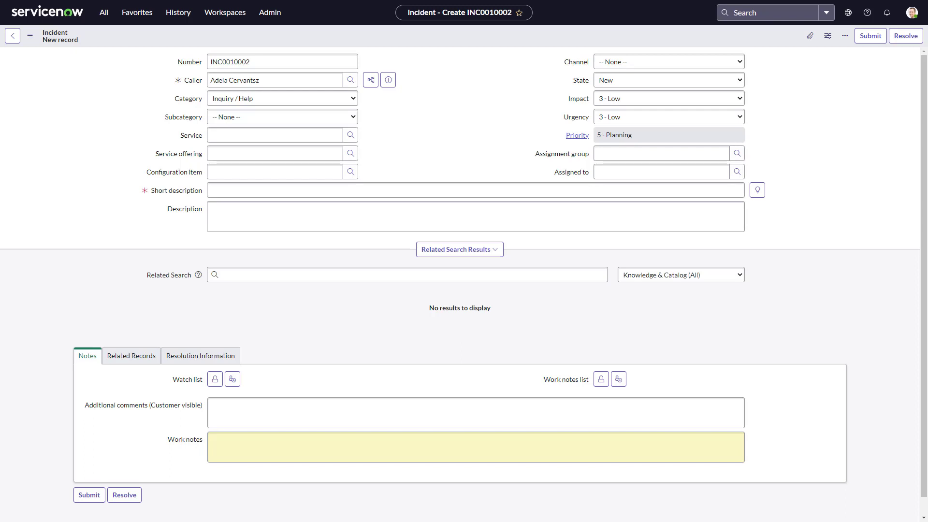
Set the incident's category to Network
left_click(282, 117)
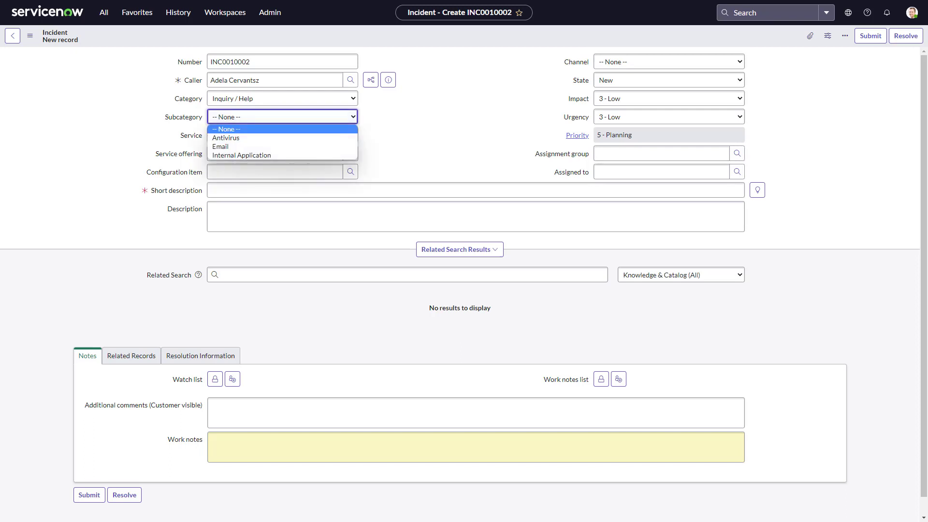
key("Escape")
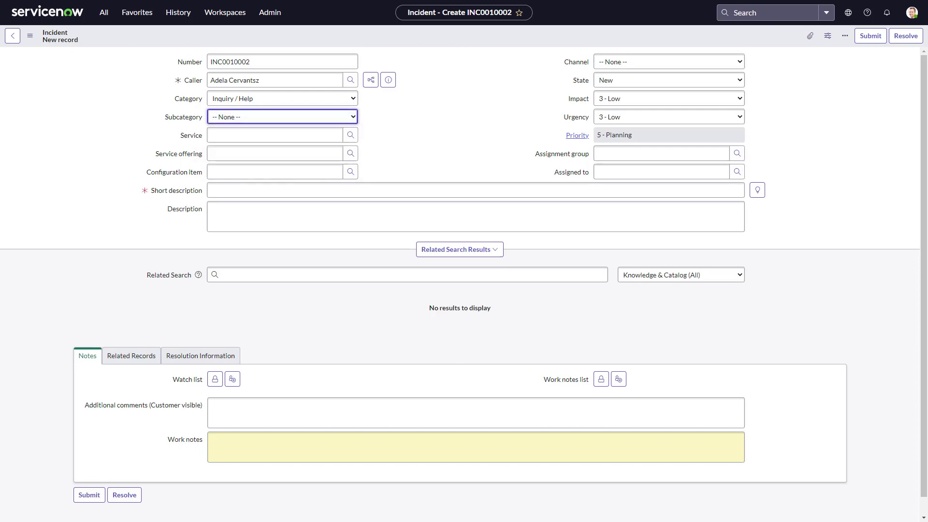
left_click(282, 98)
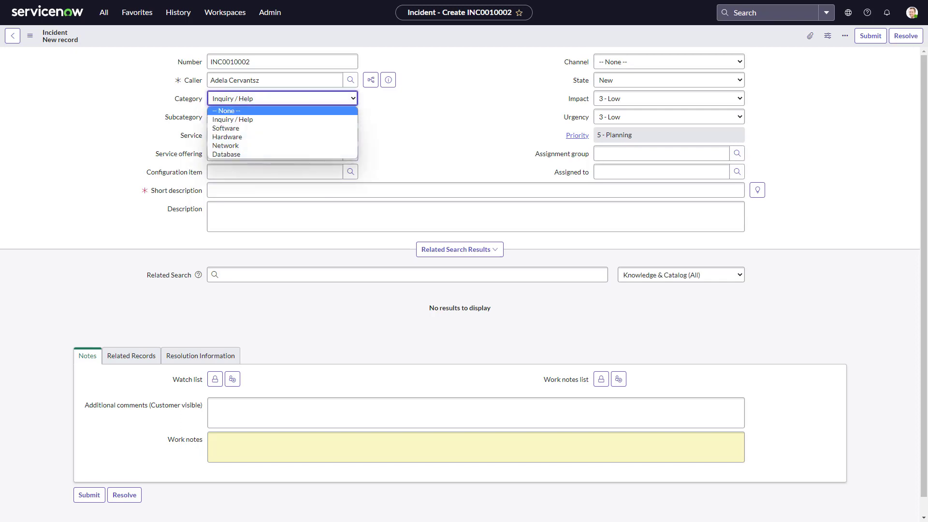
key("Down")
key("Down")
key("Down")
key("Down")
key("Return")
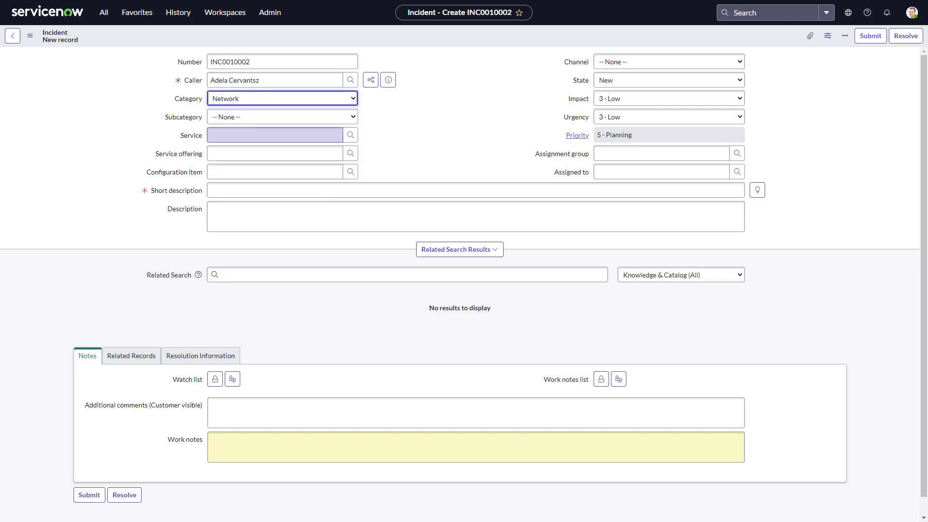
Set the incident's subcategory to Wireless
key("Tab")
key("alt+Down")
key("Down")
key("Down")
key("Down")
key("Down")
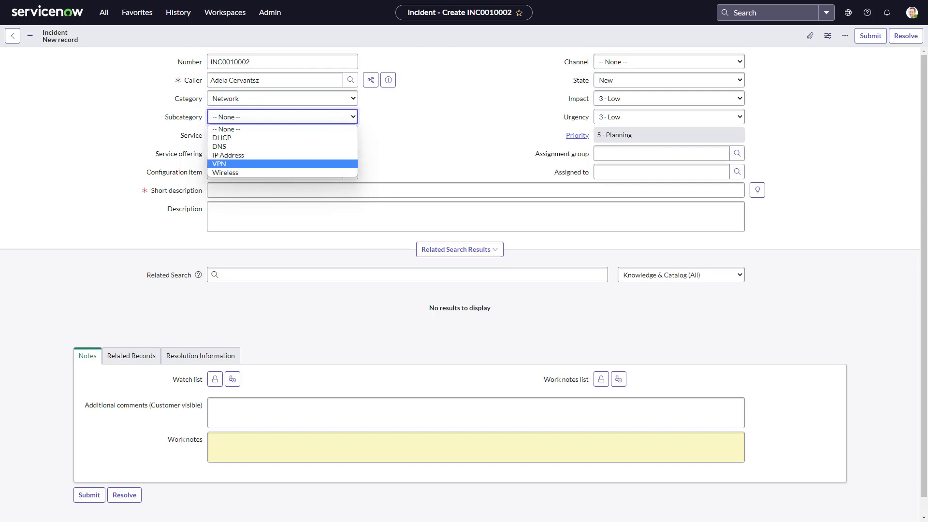
key("Down")
key("Return")
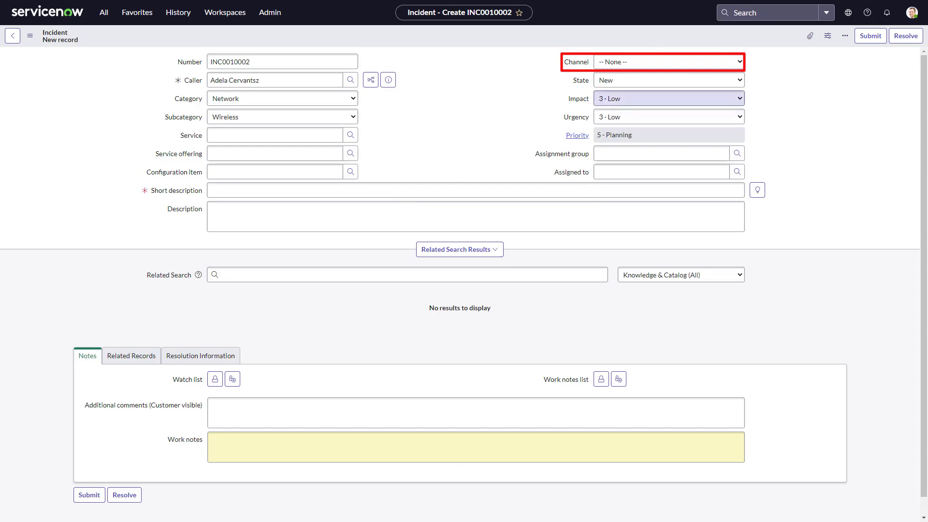
Set the channel through which the incident was reported to Phone
left_click(669, 62)
key("Down")
key("Down")
key("Down")
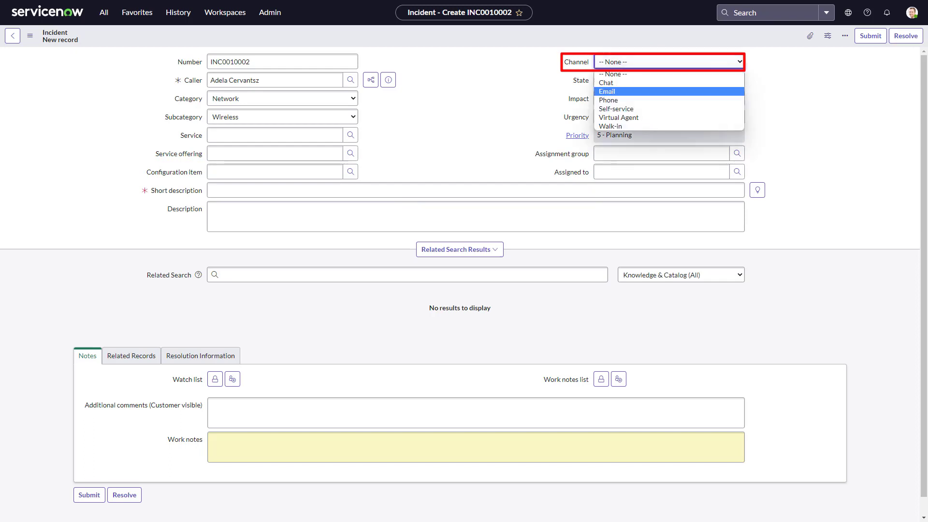
key("Return")
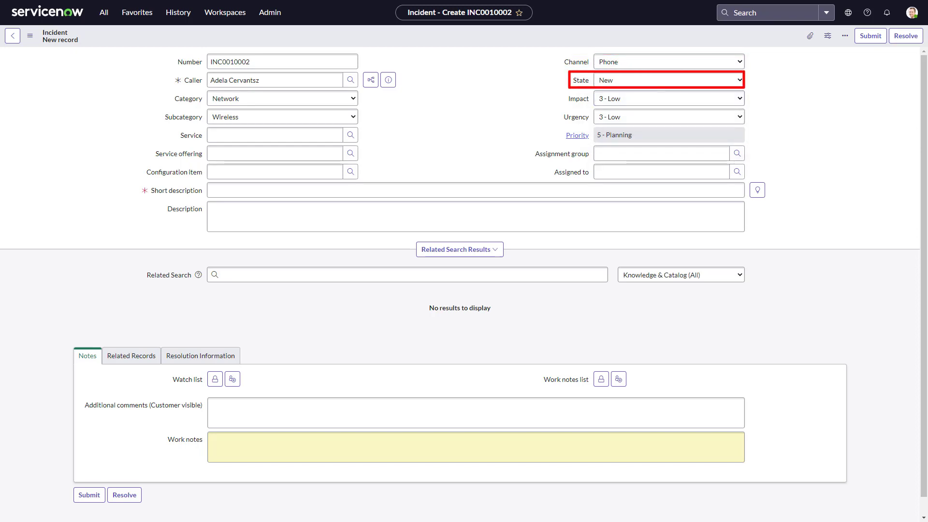
Set the incident's state to On Hold with Awaiting Vendor as the on hold reason
left_click(669, 80)
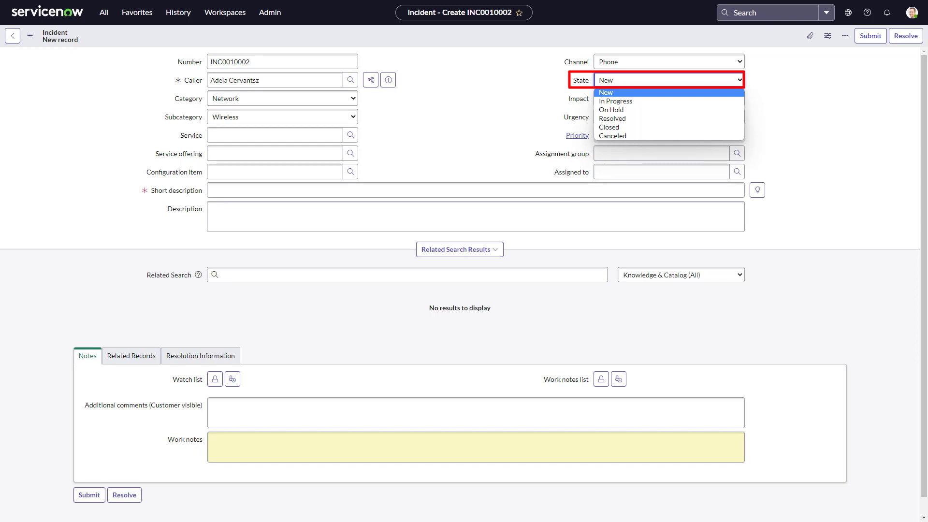
key("Down")
key("Down")
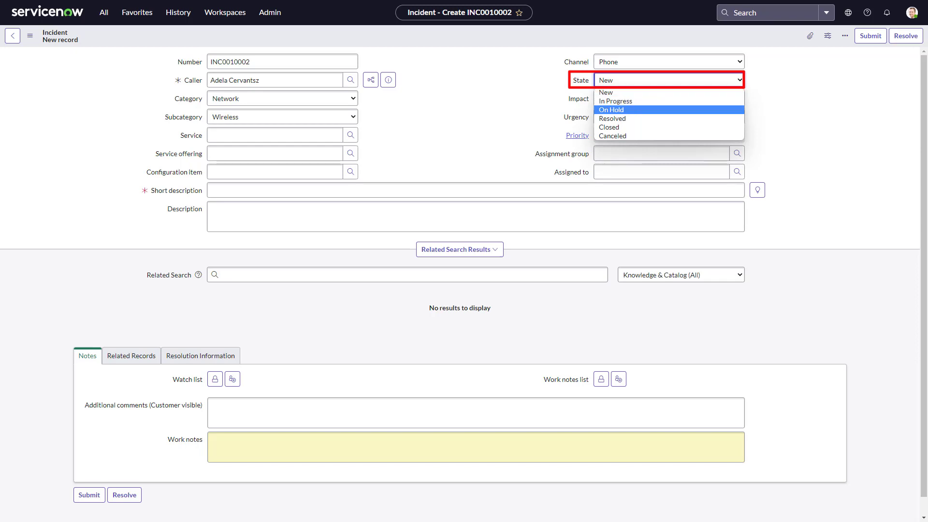
key("Return")
left_click(669, 98)
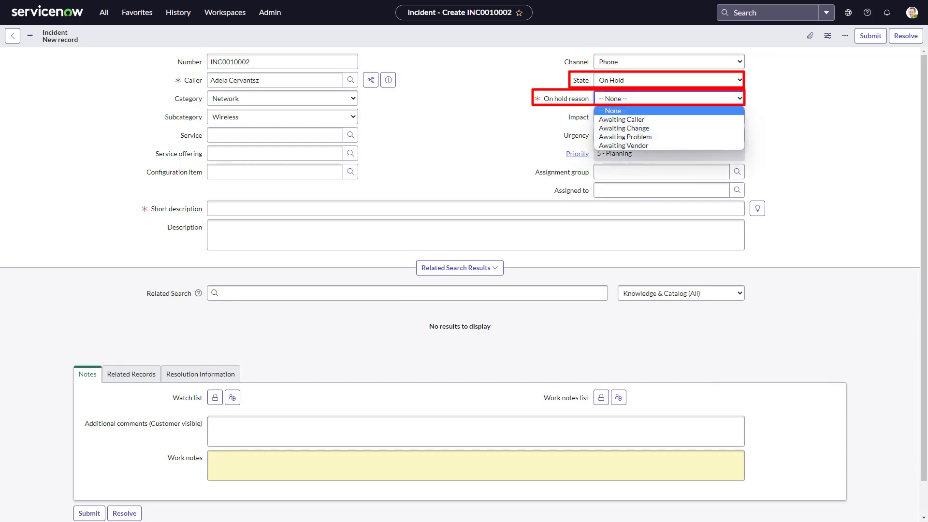
key("Down")
key("Down")
key("Down")
key("Down")
key("Return")
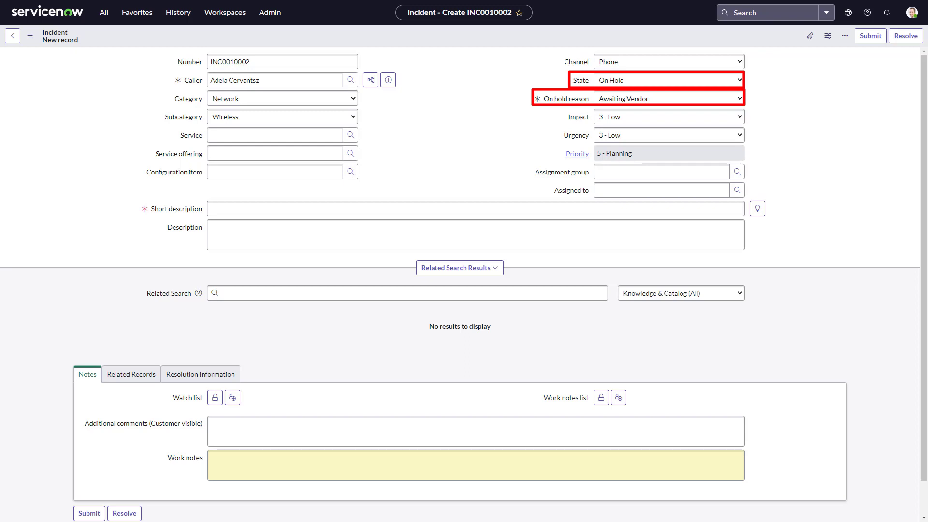
Return the incident's state to New
left_click(668, 80)
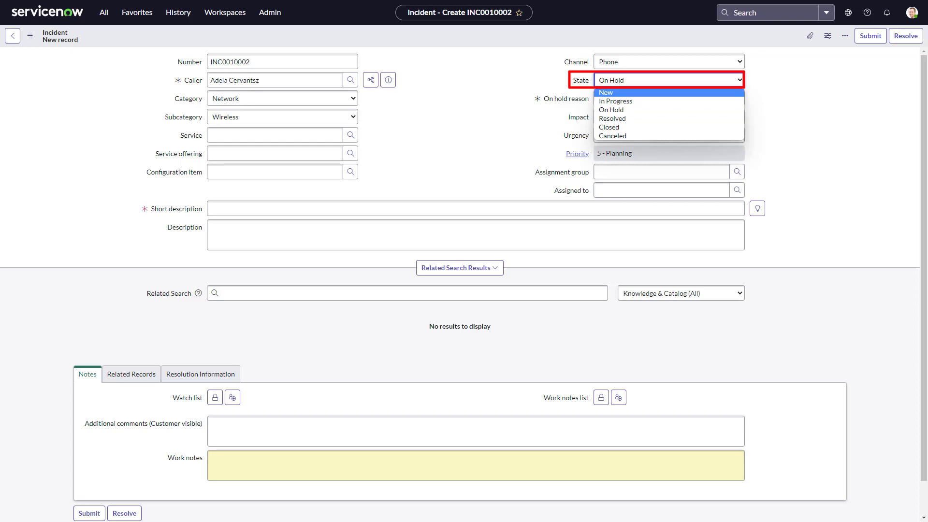
left_click(605, 93)
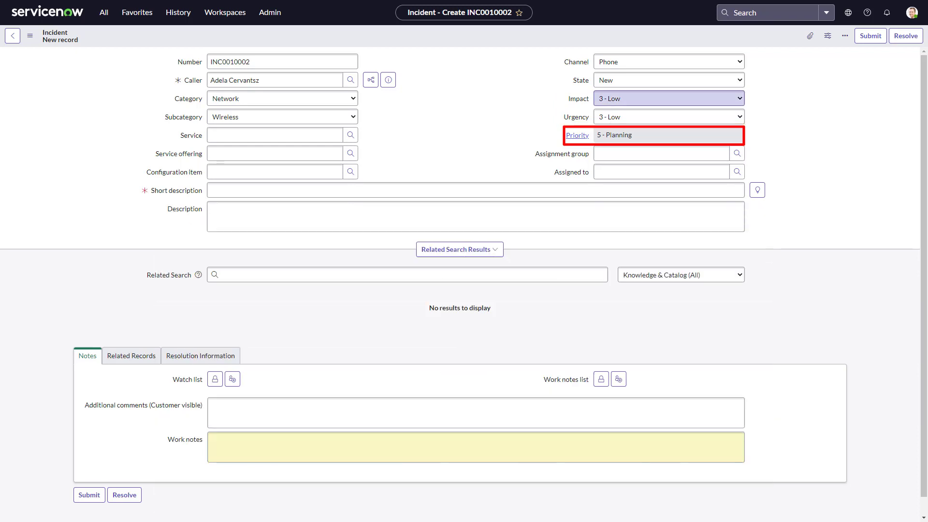
Set both the impact and the urgency of the incident to 2 - Medium
left_click(669, 99)
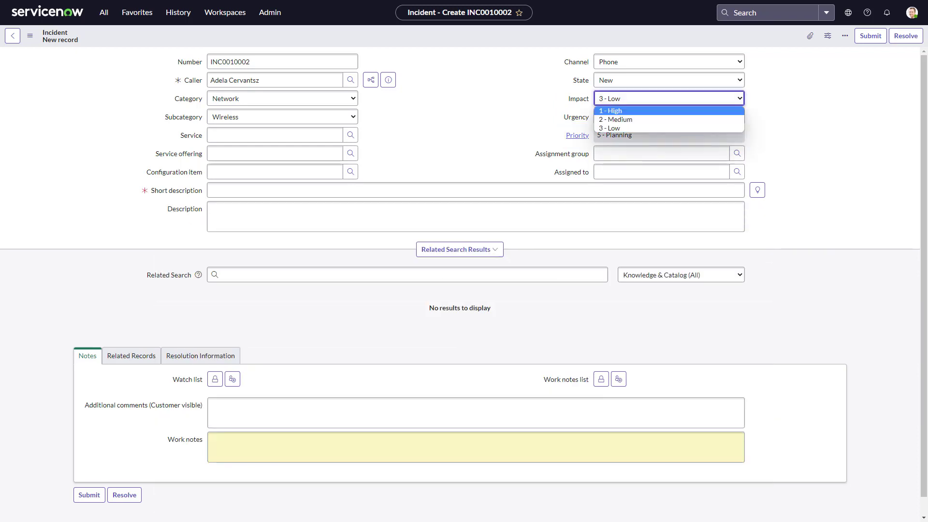
left_click(669, 120)
left_click(668, 117)
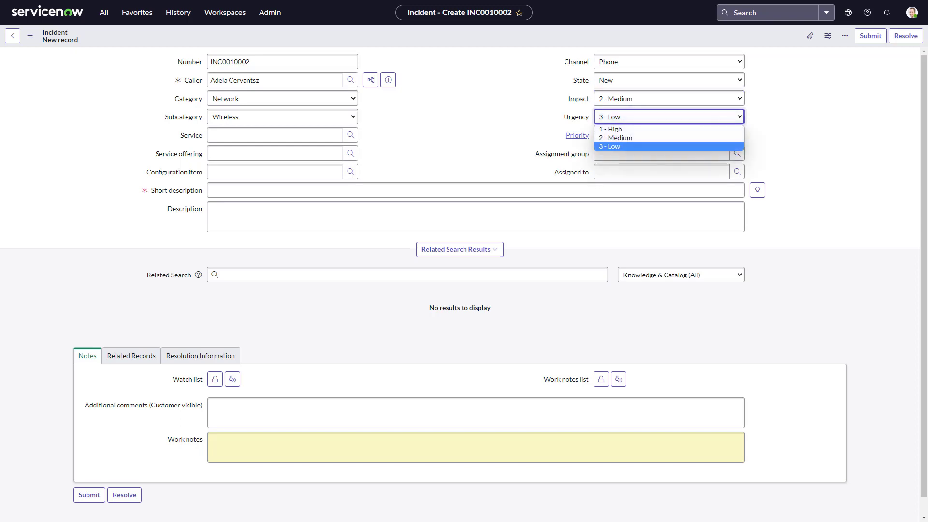
left_click(629, 138)
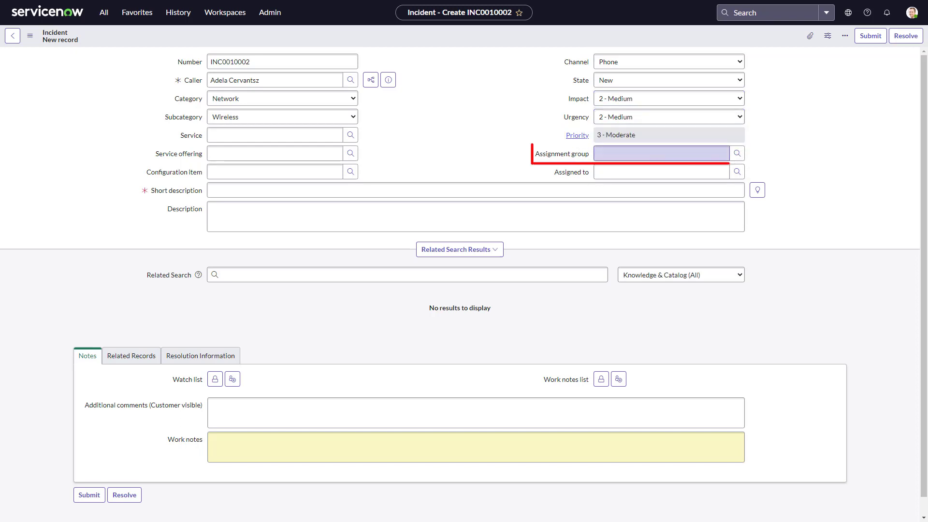
Assign the incident to the Network assignment group
left_click(661, 154)
type("netw")
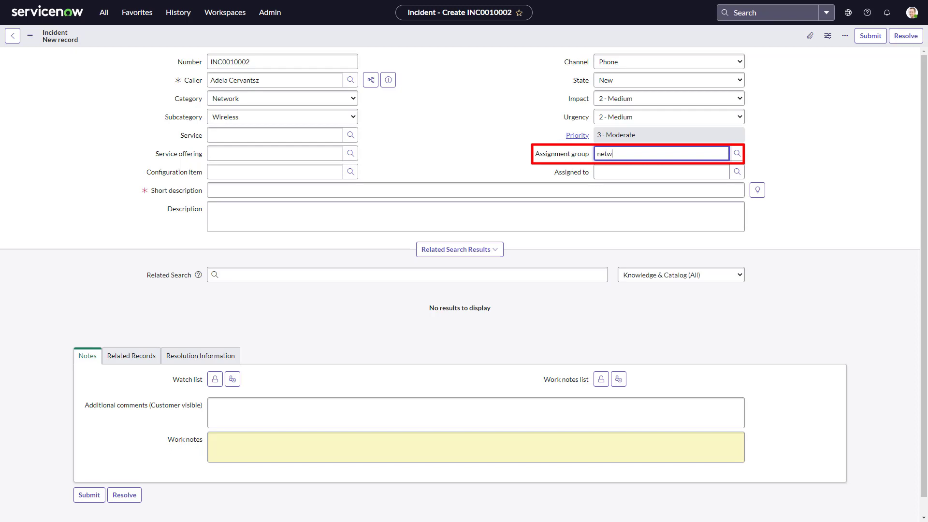
key("Down")
key("Return")
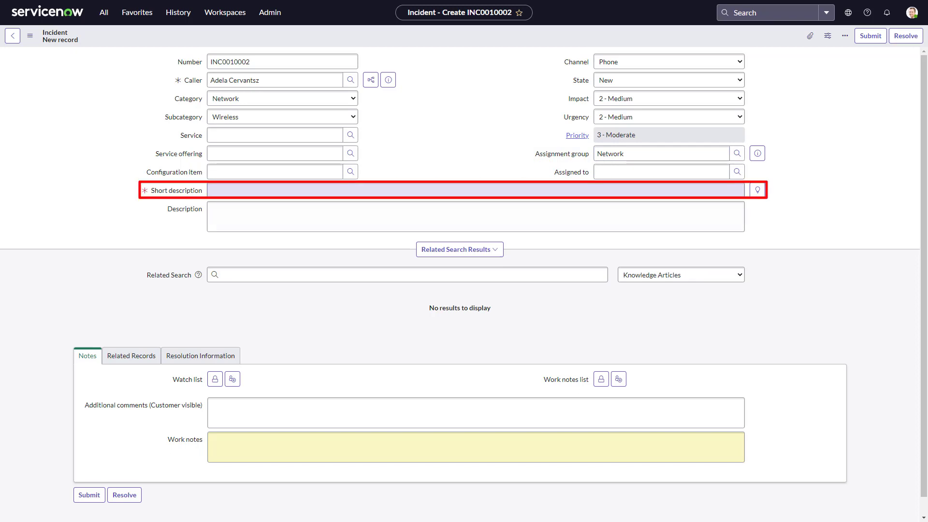
Enter "Cannot connect to the network over Wi-Fi" as the incident's short description
left_click(475, 190)
type("Cannot connect to the network over Wi-Fi")
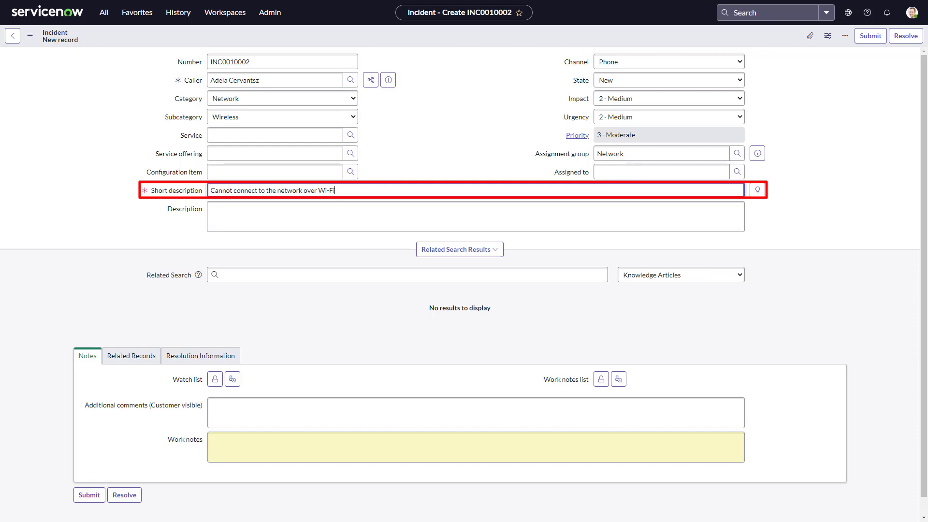
left_click(819, 230)
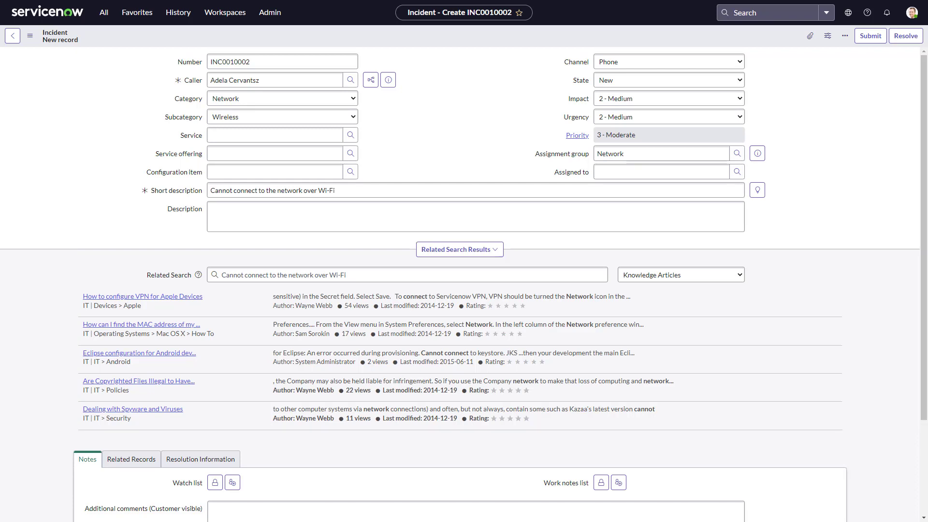
Open the related article "How to configure VPN for Apple Devices", mark it as having helped, and close it
left_click(143, 296)
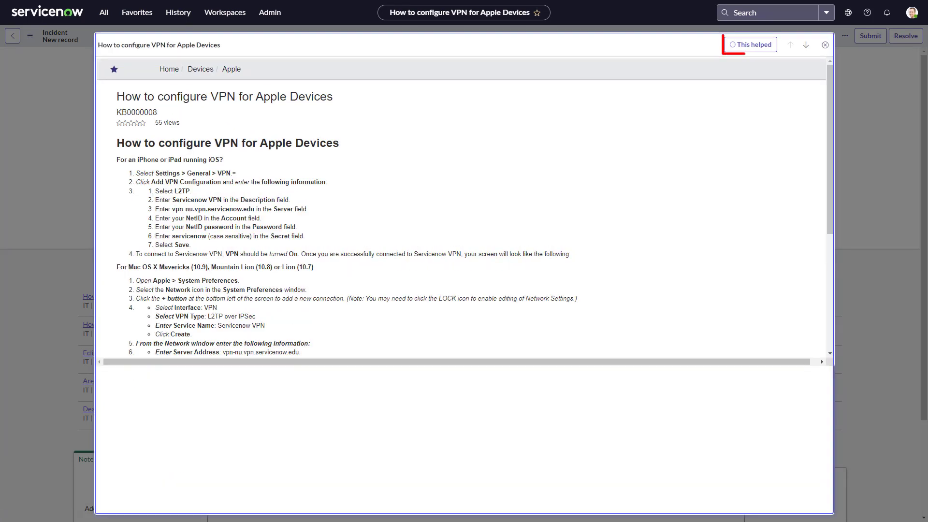
left_click(751, 44)
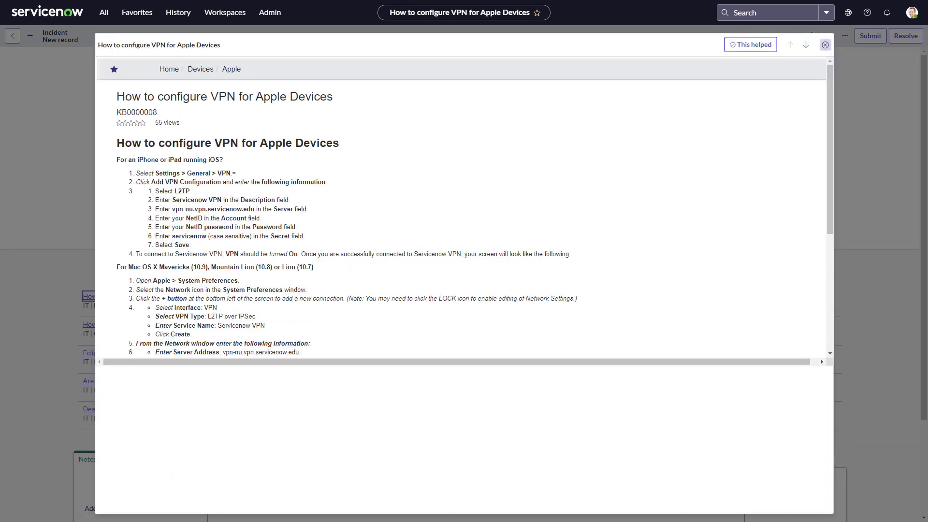
left_click(825, 44)
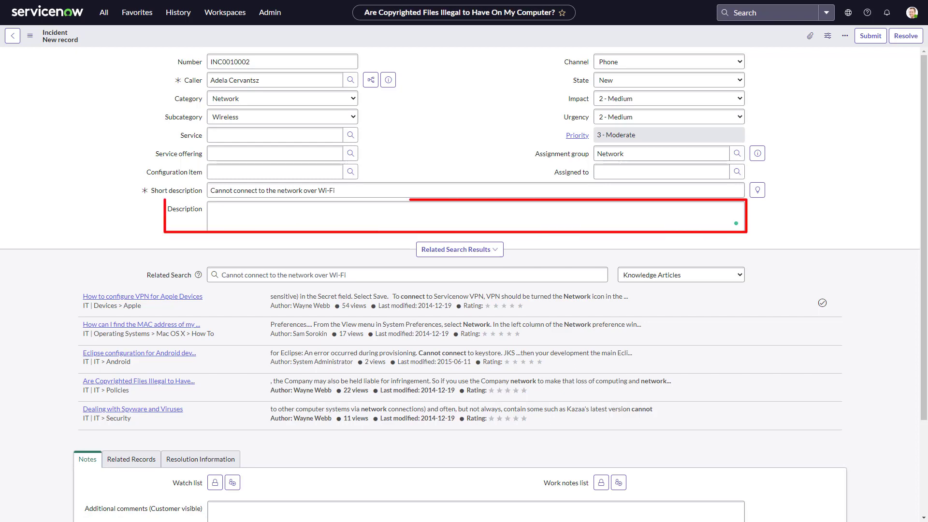
Describe Wi-Fi issues since the last Windows update, unsuccessful disconnecting and restarting, and a working but unacceptable cable connection; save the incident without leaving it
left_click(213, 210)
type("I've been experiencing wi-fi issues for the past hours since the last Windows update. I have tried disconnecting and even restarted my laptop a couple of times without any success. If I plug in the network cable, then the connection works, however, this is not acceptable.")
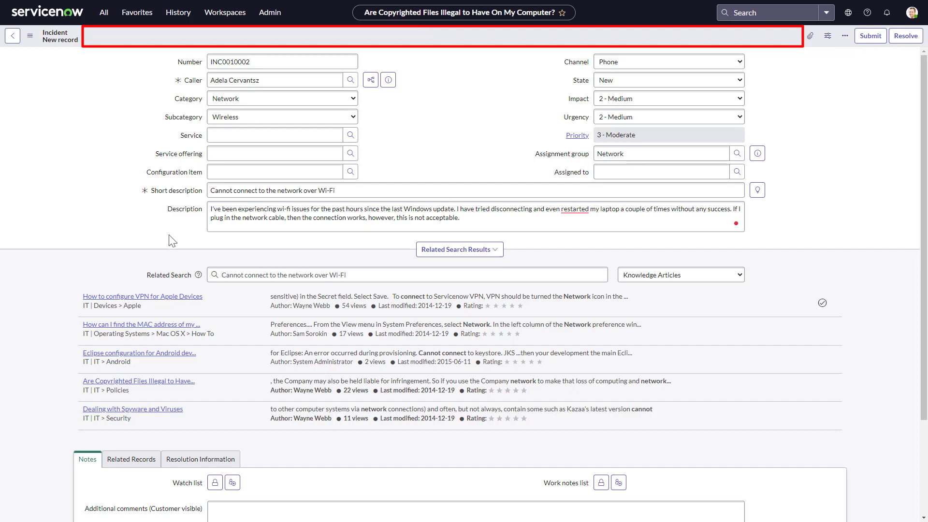
right_click(262, 39)
left_click(267, 45)
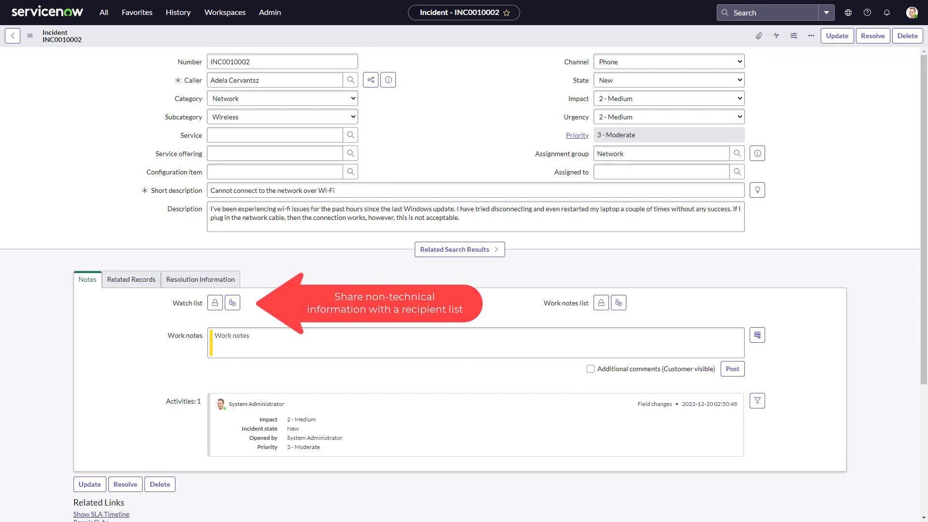
Add yourself to the incident's watch list and work notes list, leaving the work notes list locked
left_click(233, 302)
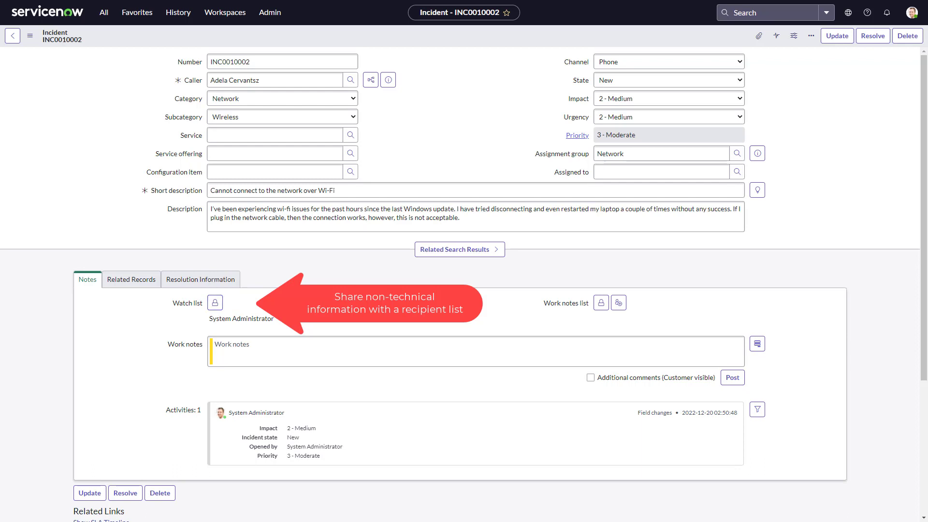
left_click(618, 303)
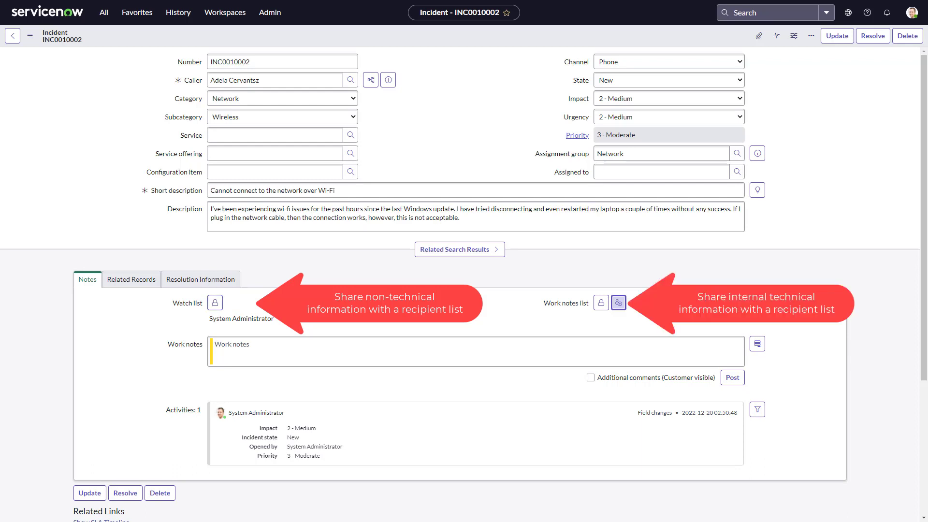
left_click(600, 302)
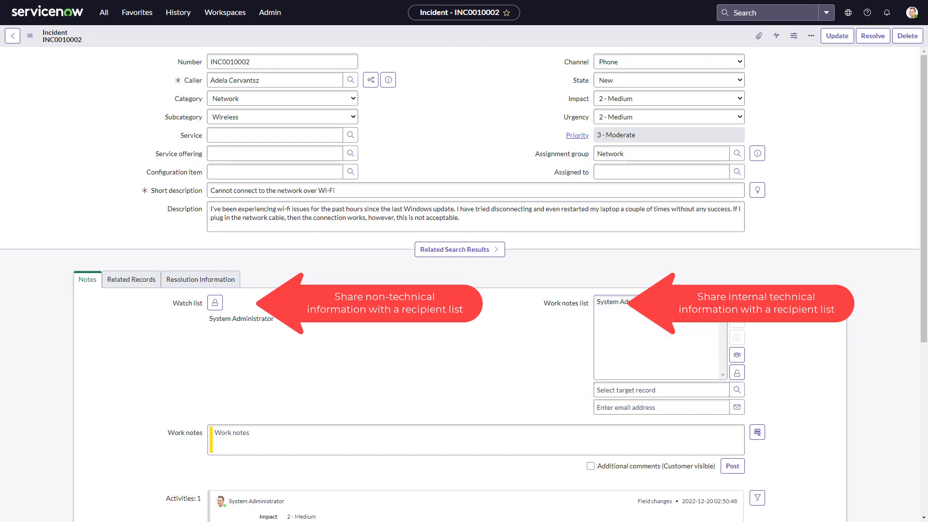
left_click(736, 372)
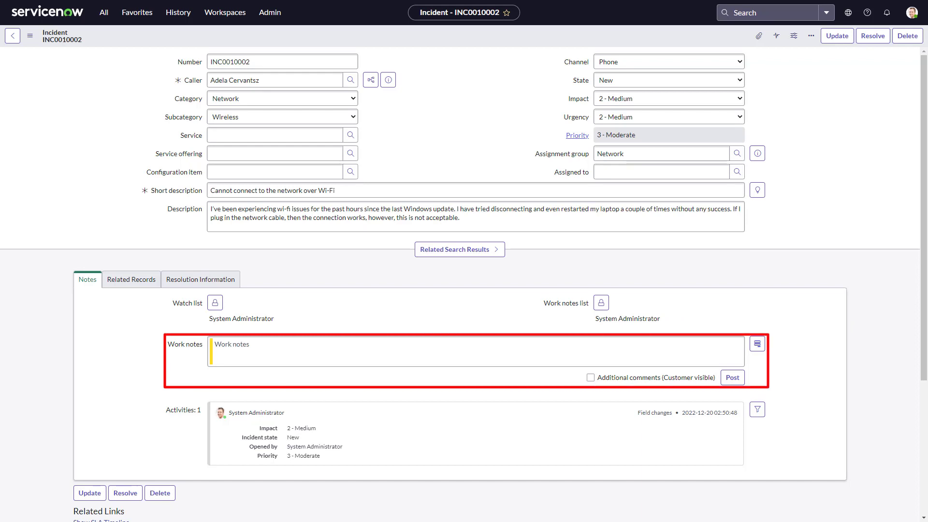
Post the work note "I've been manually flushed the DNS cache remotely and it fixed it." on the incident
left_click(476, 352)
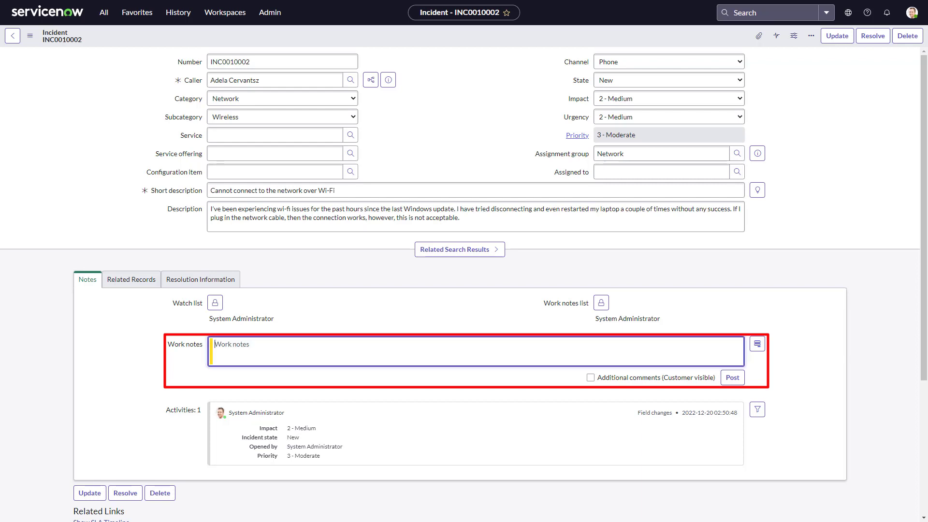
type("I've been manually flushed the DNS cache remotely and it fixed it.")
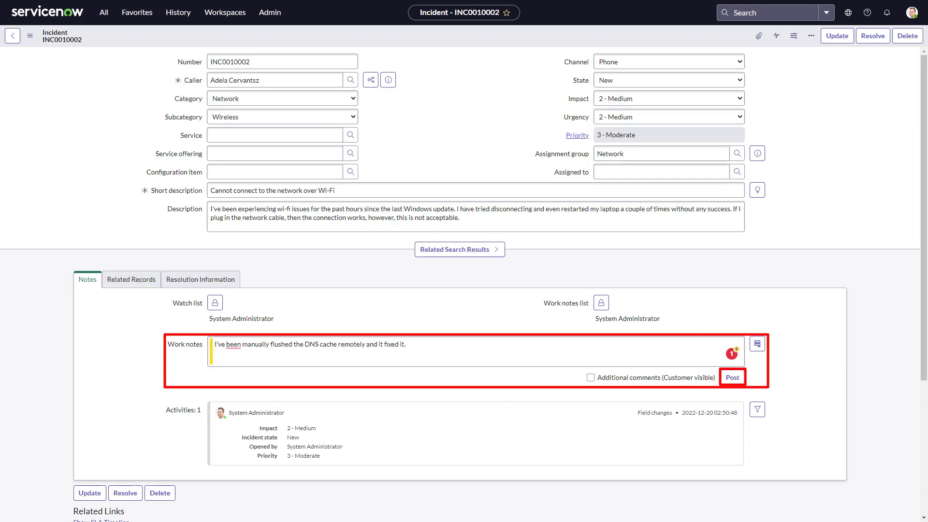
left_click(732, 377)
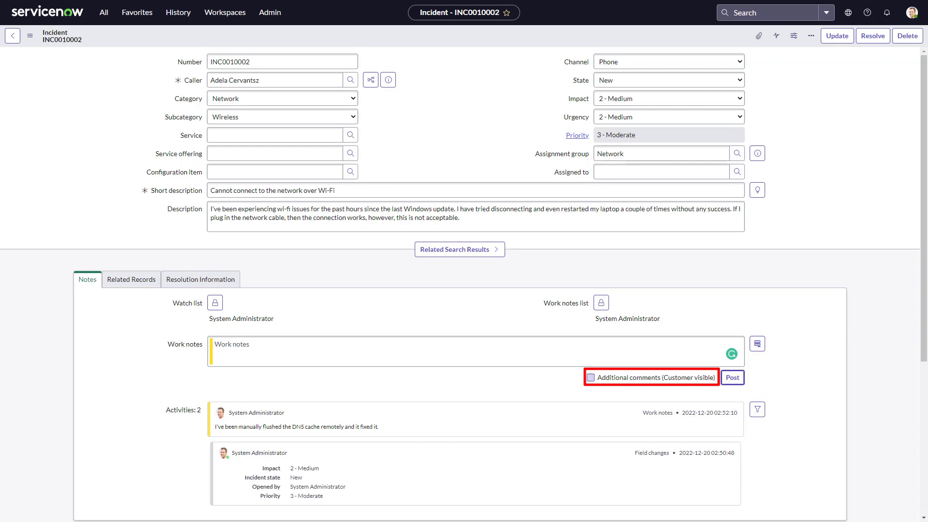
Post the customer-visible additional comment "Dear user, we have reconfigured your device and your Wi-Fi connection should be restored."
left_click(591, 378)
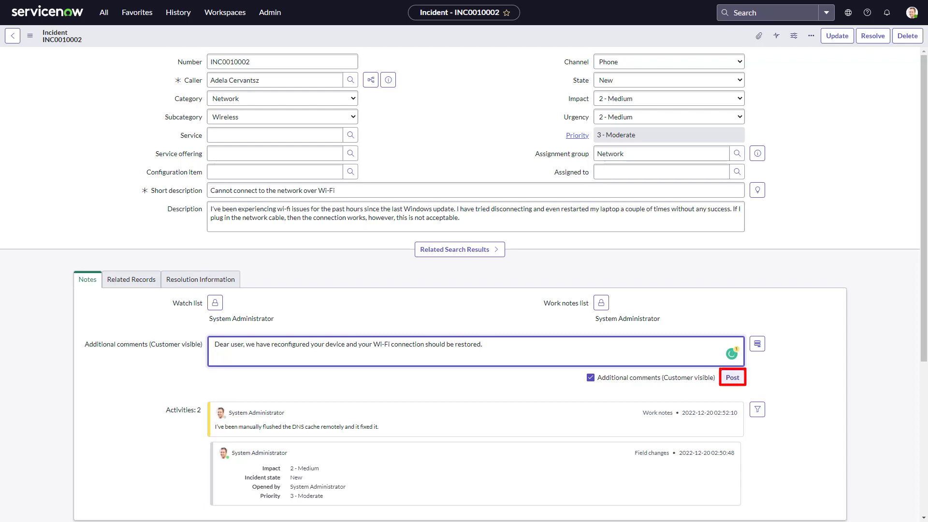
left_click(732, 378)
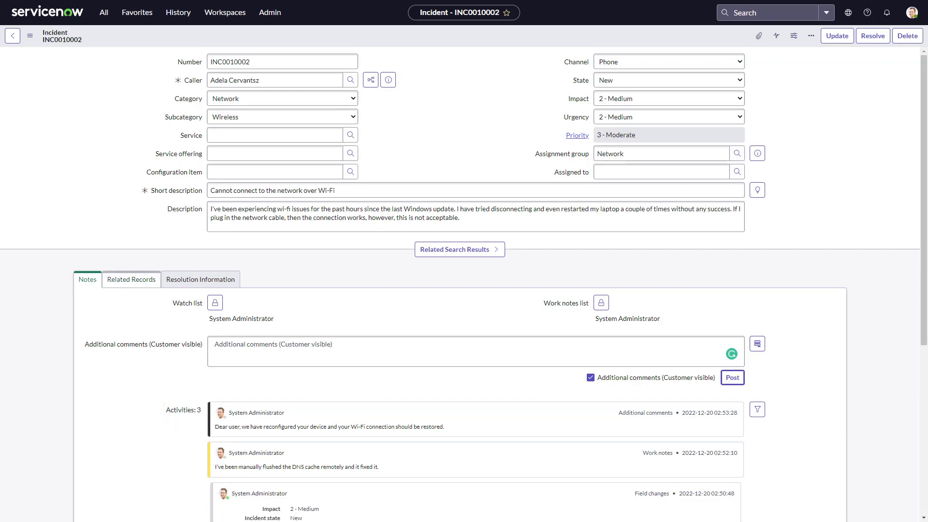
Examine the incident's related record fields and its task SLA list
left_click(131, 280)
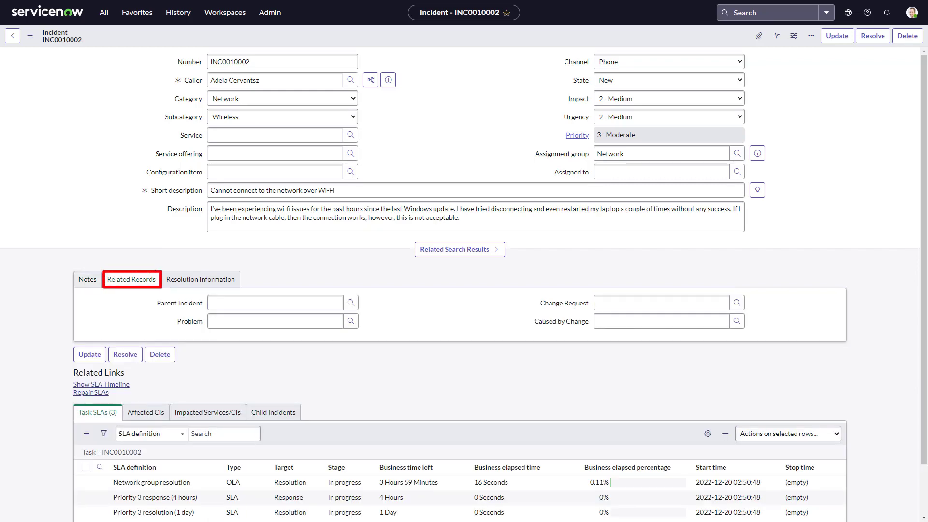
scroll(464, 280, "down", 1)
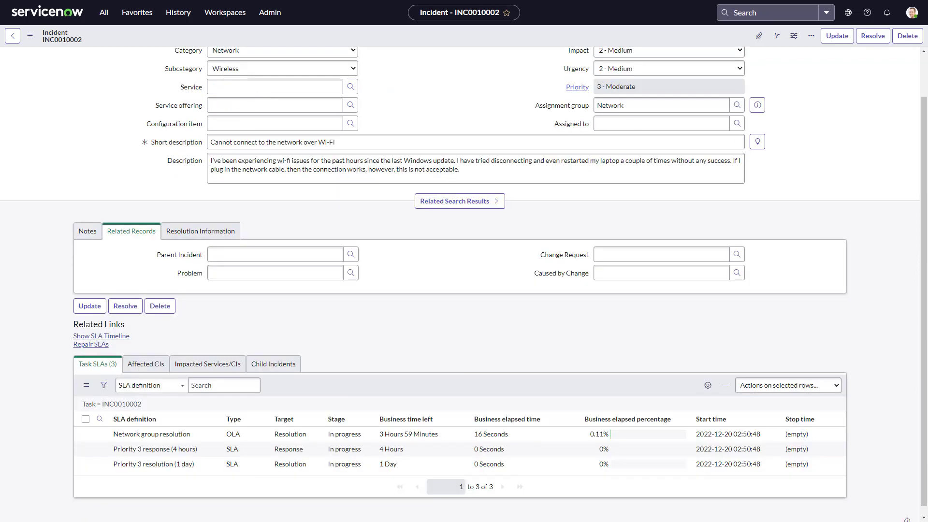
scroll(464, 280, "up", 1)
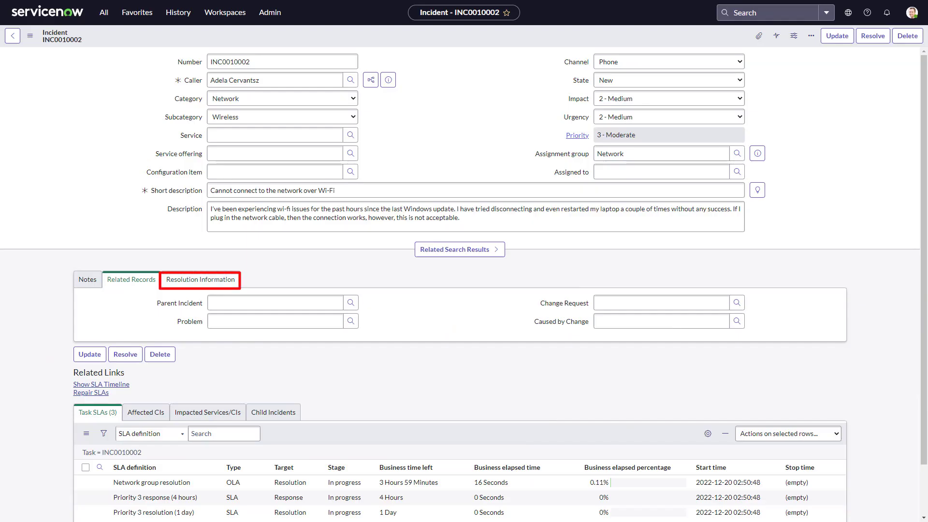
Show the incident's resolution information and set its state to Resolved
left_click(201, 279)
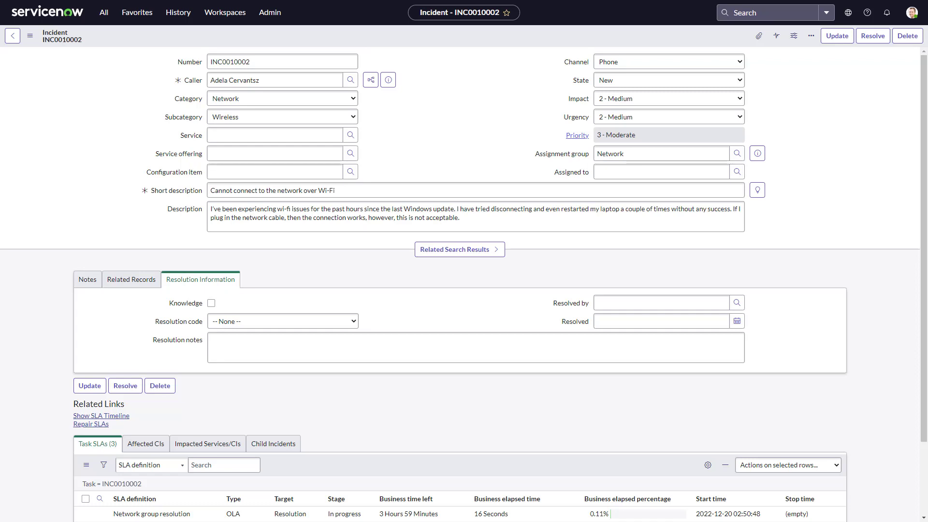
left_click(668, 80)
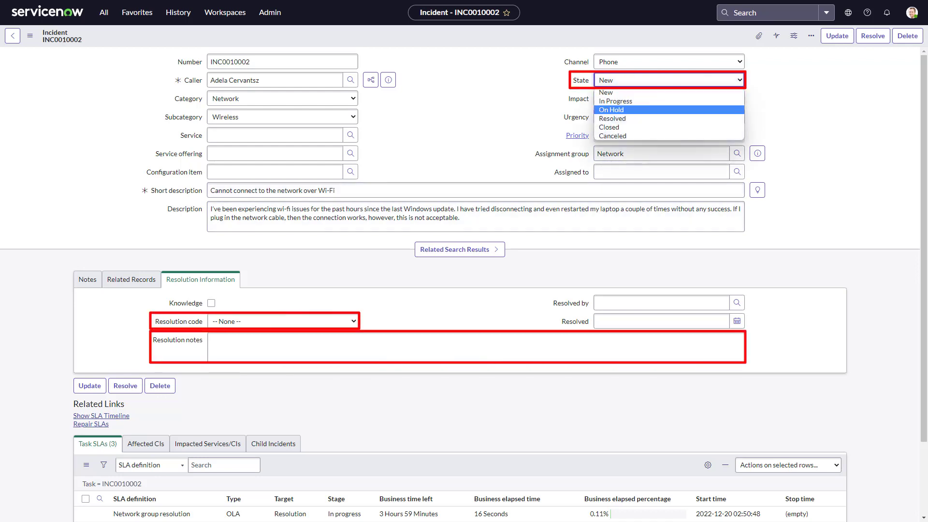
key("Down")
key("Return")
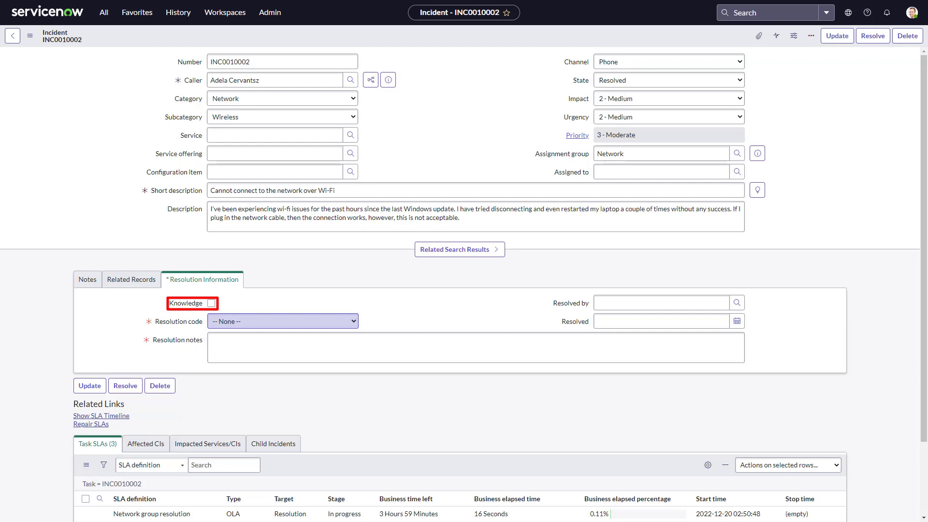
Set the resolution code to User error and enter the resolution notes "This has now been addressed by reconfiguring the network card."
left_click(282, 322)
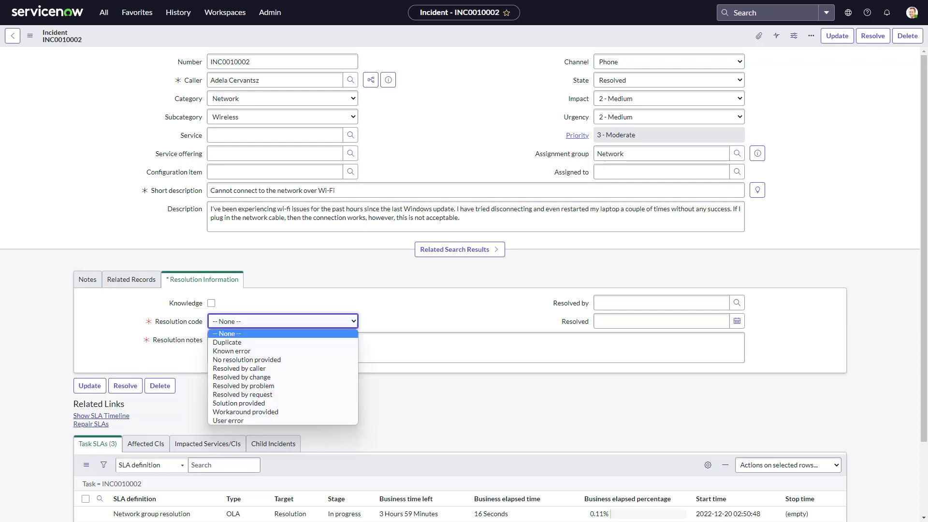
key("Down")
key("Down")
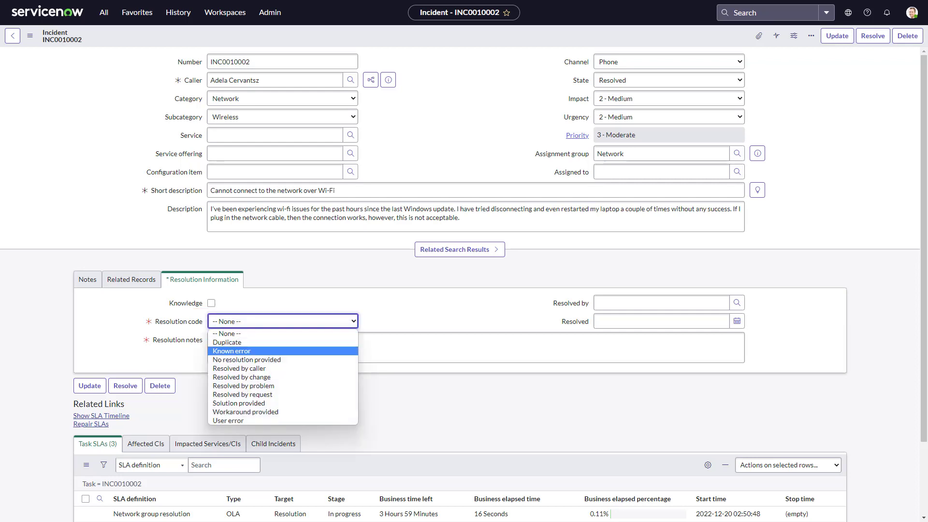
key("Down")
key("Down")
key("Down")
key("Down")
key("Down")
key("Down")
key("Down")
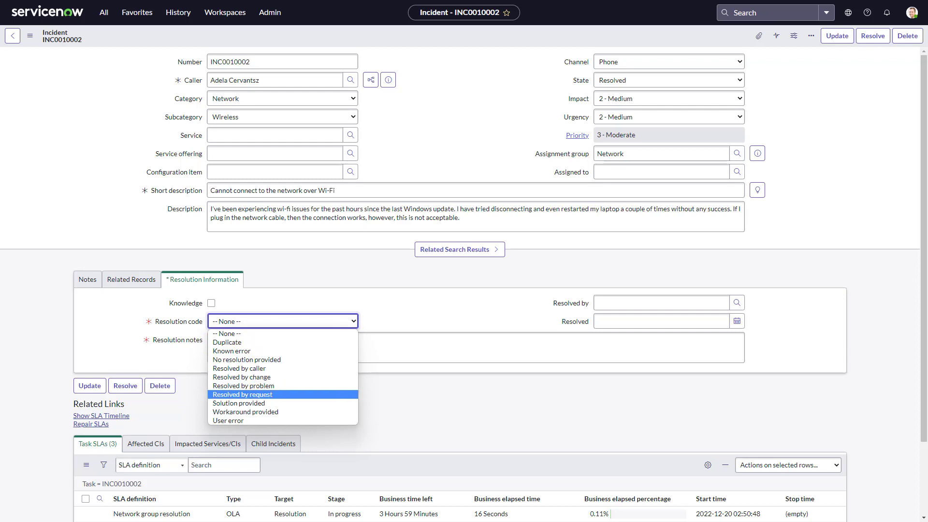
key("Down")
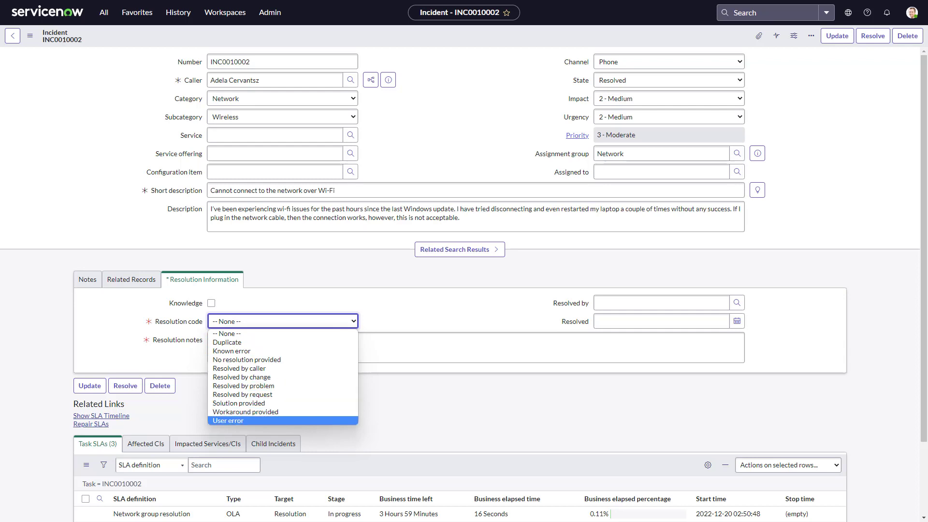
key("Return")
key("Tab")
type("This has now been addressed by reconfiguring the network card.")
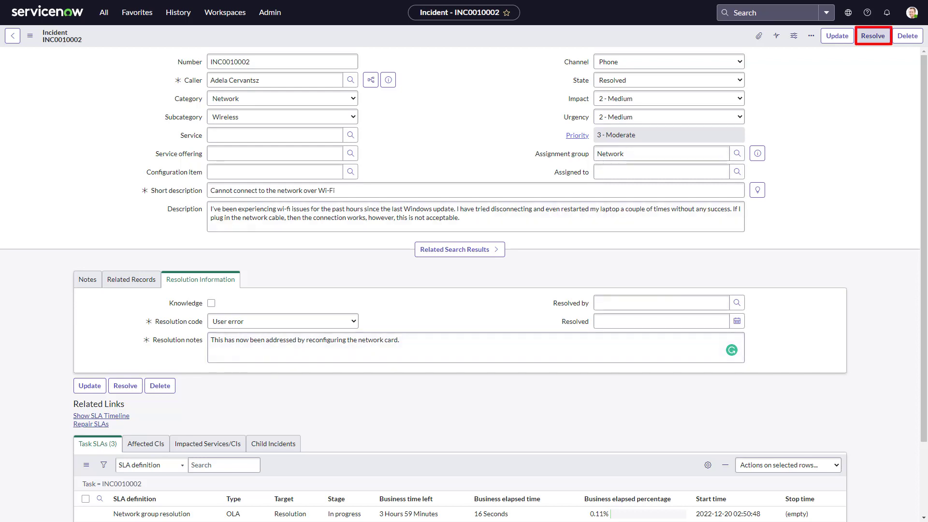
Resolve the Wi-Fi incident and reopen its record from the incident list
left_click(872, 36)
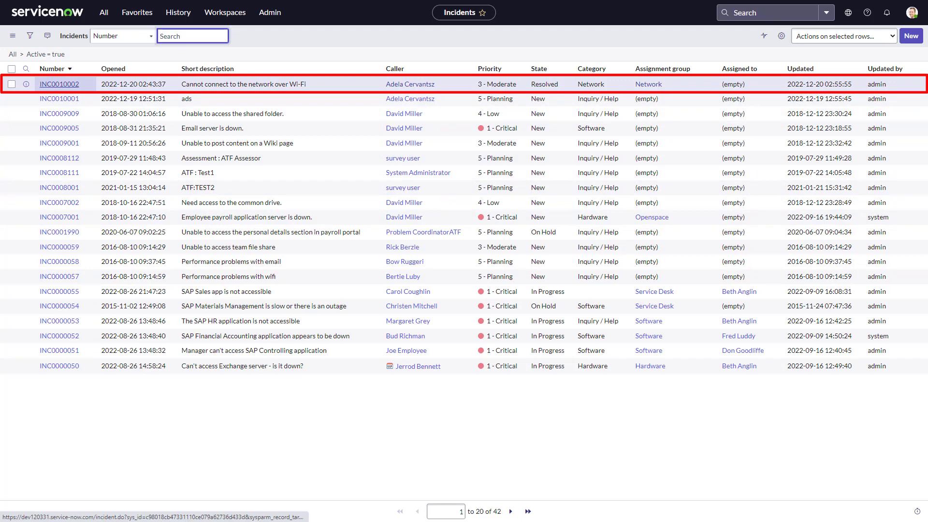
left_click(59, 84)
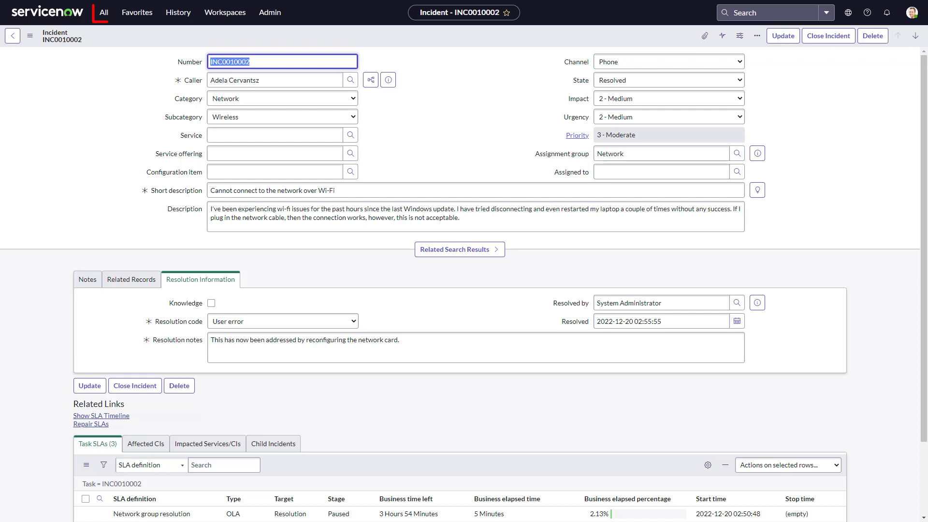
Open the Plugins module, dismiss the redirect notice and search the applications for "major incident"
left_click(104, 13)
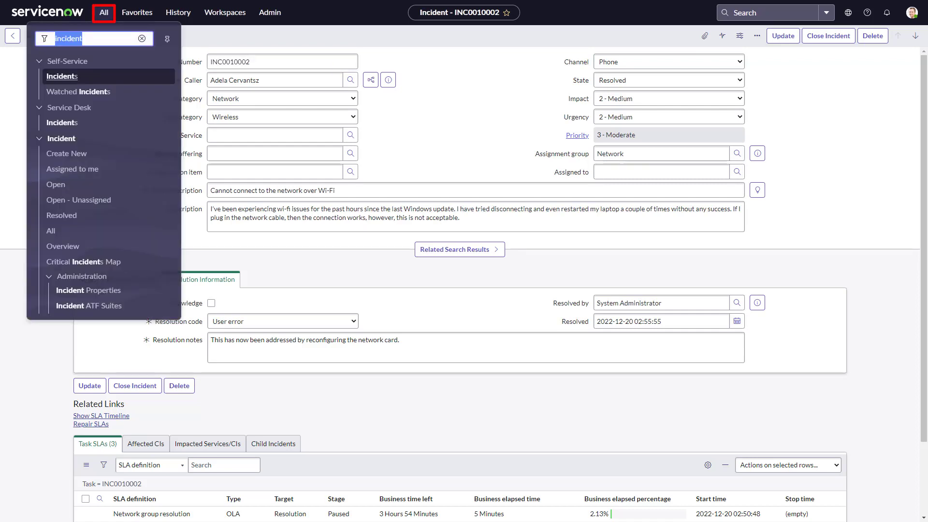
type("plugins")
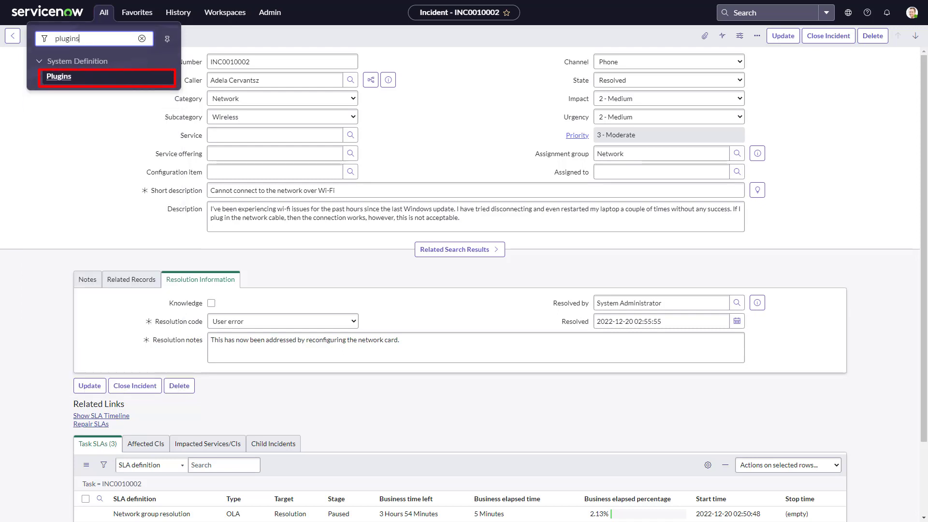
left_click(58, 77)
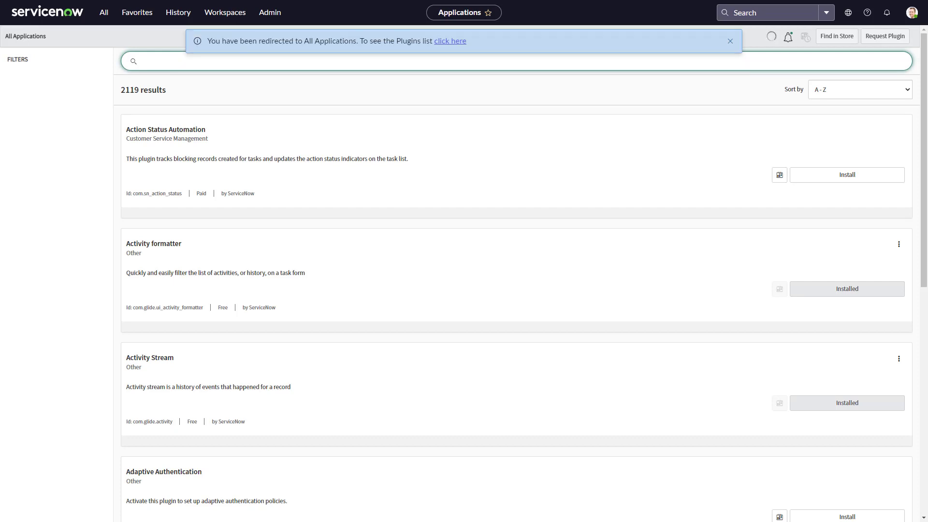
left_click(730, 41)
left_click(140, 61)
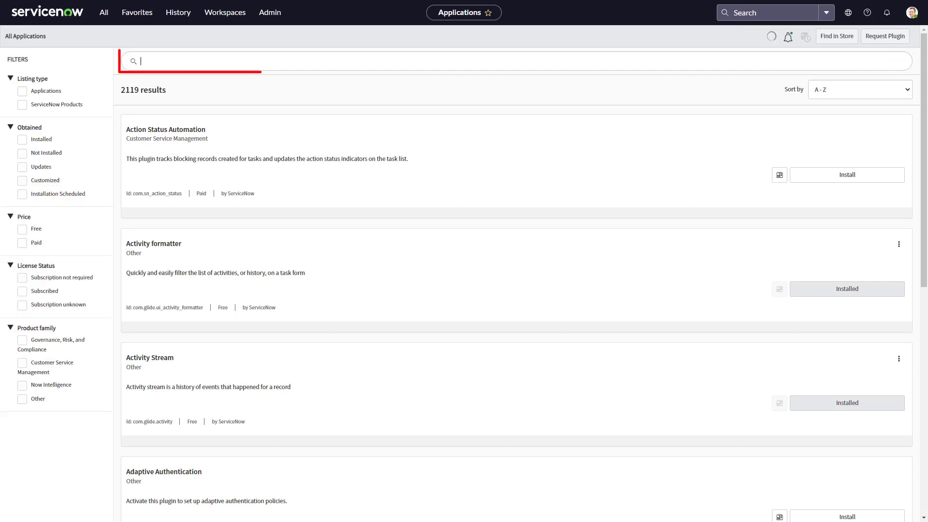
type("major in")
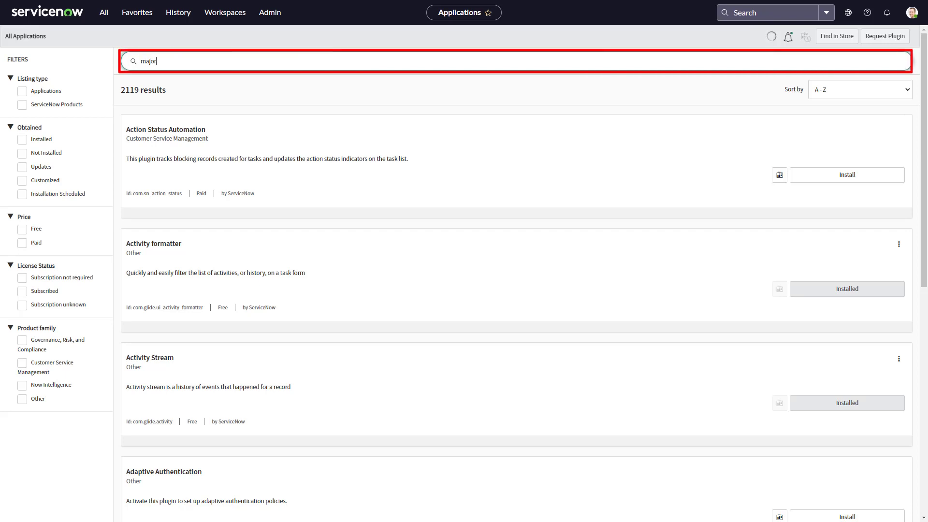
type("cident")
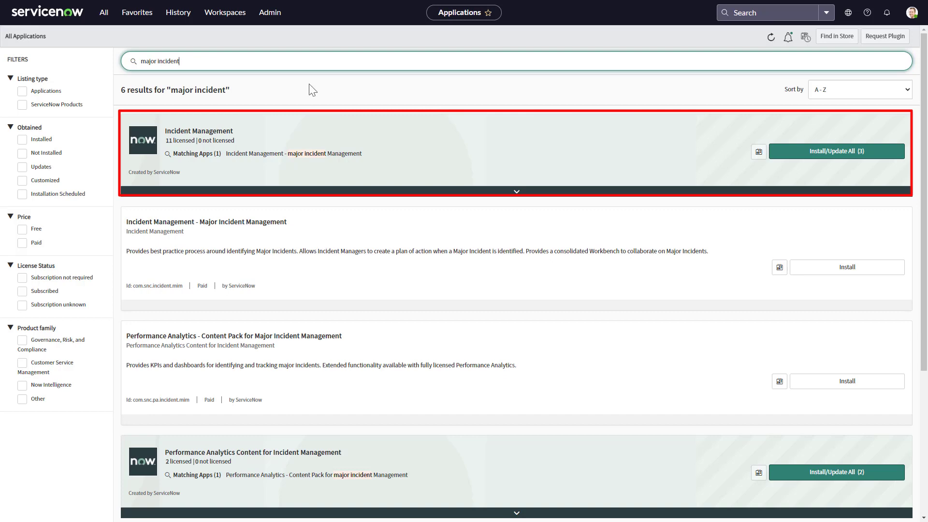
Examine the licensed applications included in the Incident Management bundle, including Major Incident Management, and collapse the list again
left_click(515, 193)
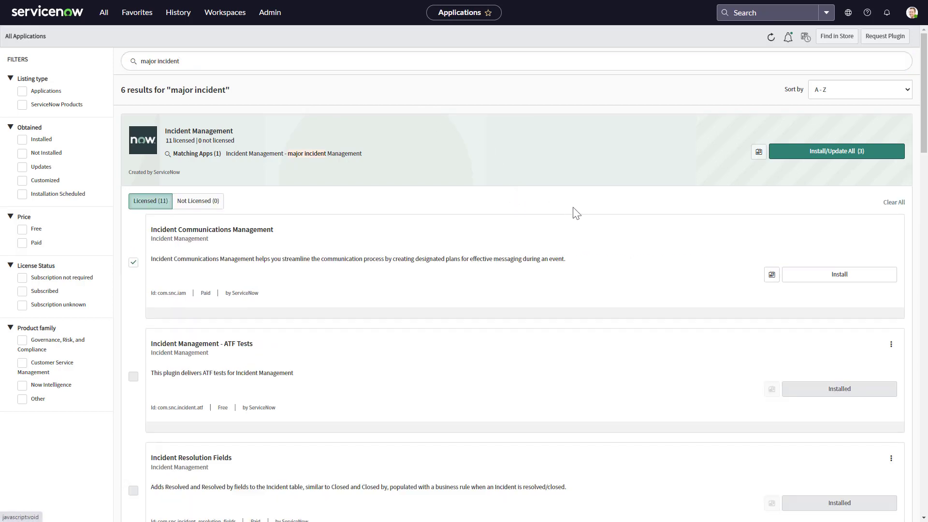
scroll(574, 210, "down", 1)
scroll(575, 212, "down", 7)
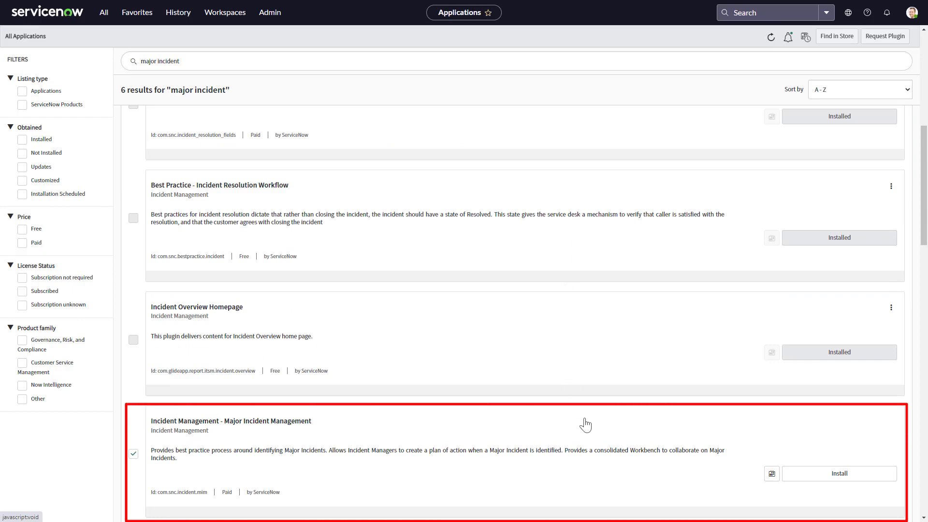
scroll(585, 424, "down", 10)
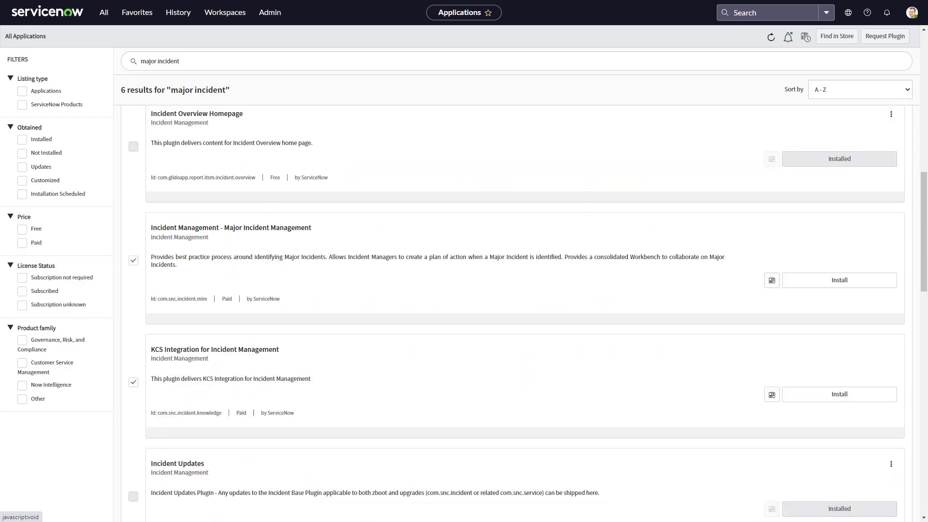
scroll(524, 309, "down", 3)
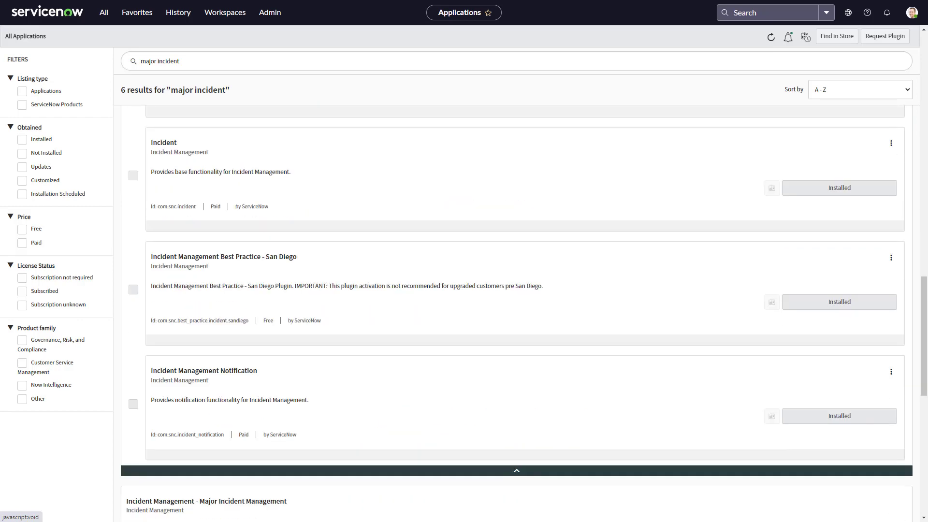
left_click(516, 471)
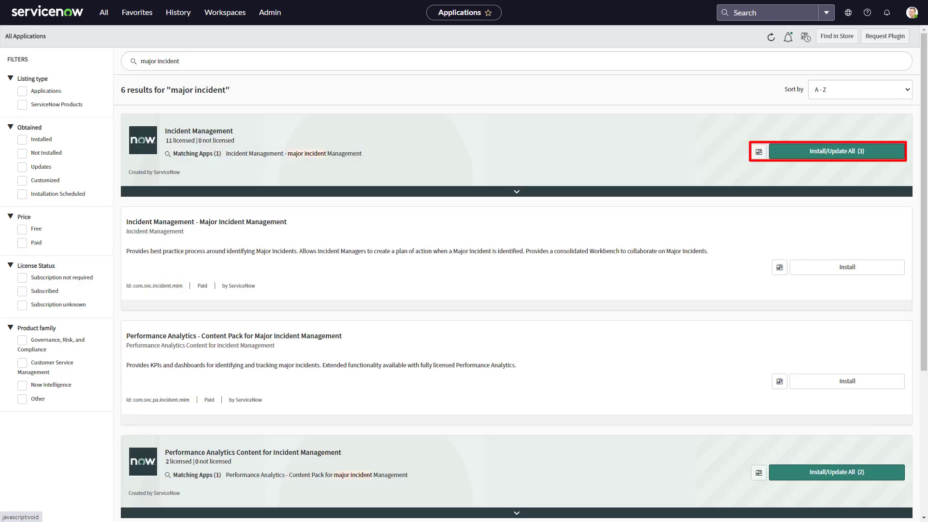
Install all pending applications of the Incident Management bundle with demo data loaded, and close the installation dialog
left_click(837, 151)
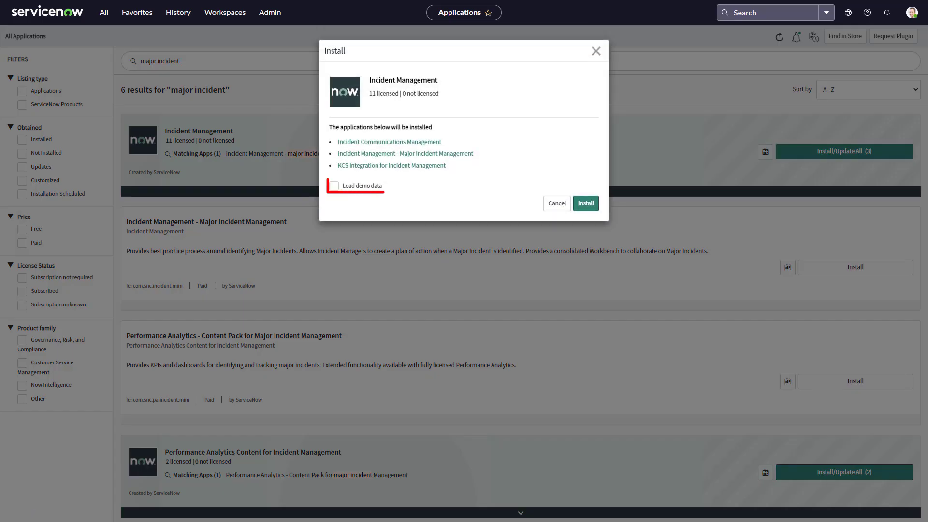
left_click(334, 186)
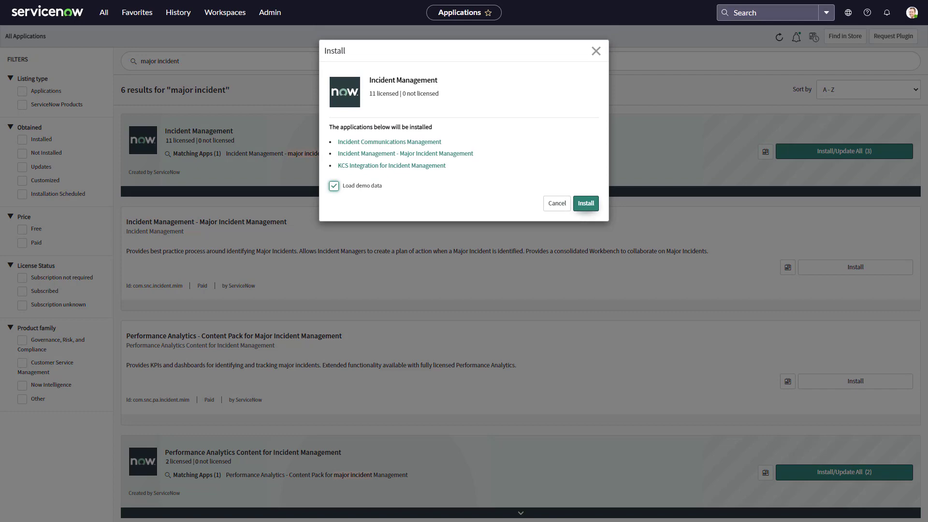
left_click(586, 206)
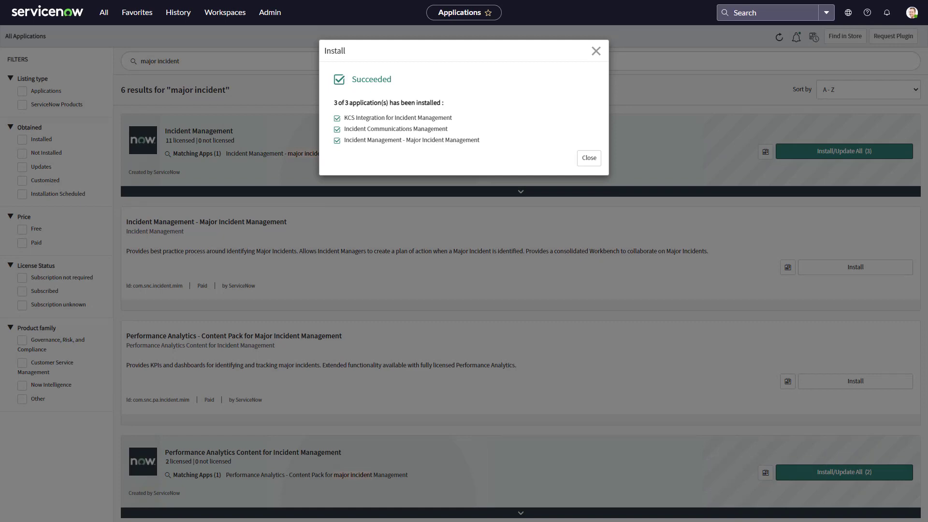
left_click(589, 158)
Filter the application navigator for "major incident" modules
left_click(103, 13)
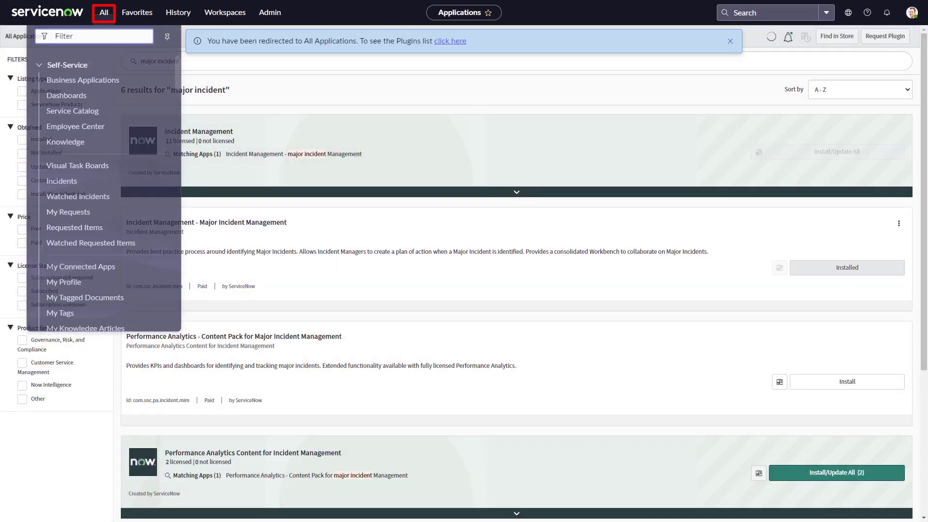
type("maj")
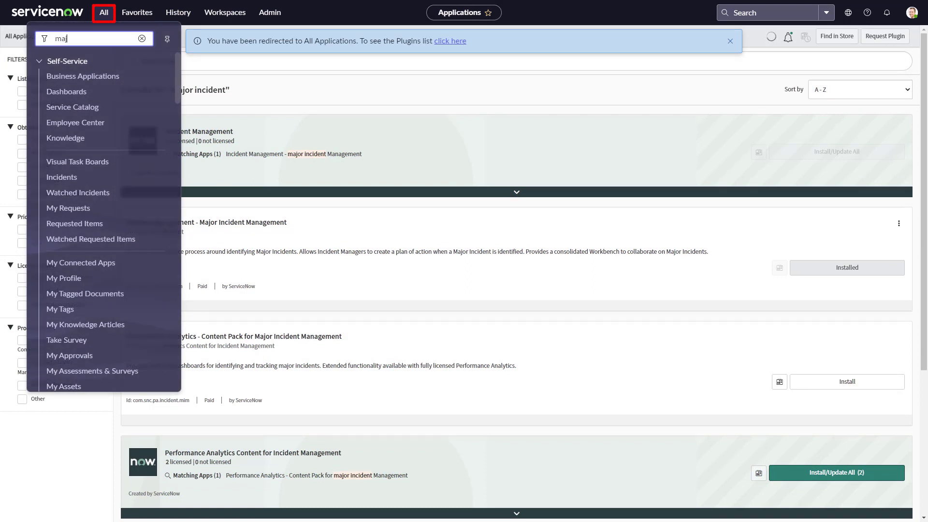
type("or incident")
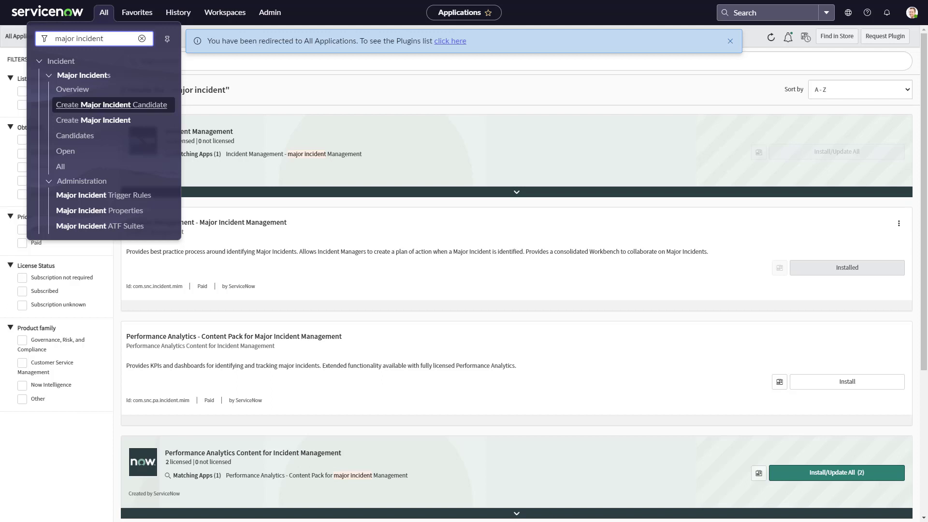
Filter the application navigator for "incident", list the resolved incidents and open the one titled "Cannot connect to the network over Wi-Fi"
double_click(65, 39)
key("BackSpace")
key("Delete")
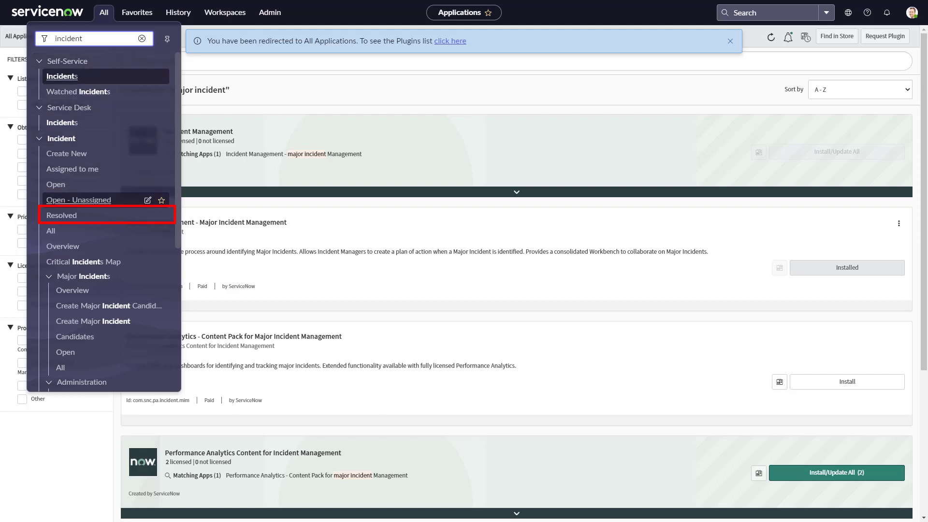
left_click(61, 215)
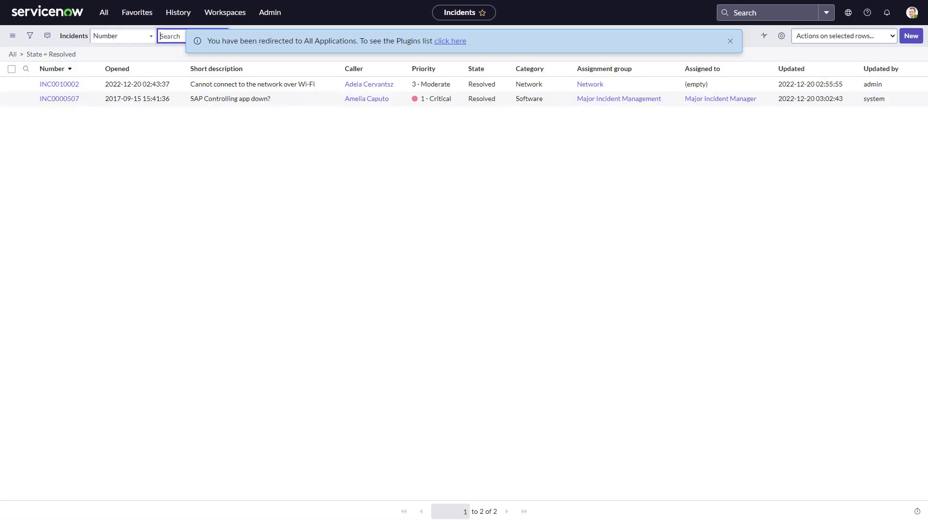
left_click(59, 84)
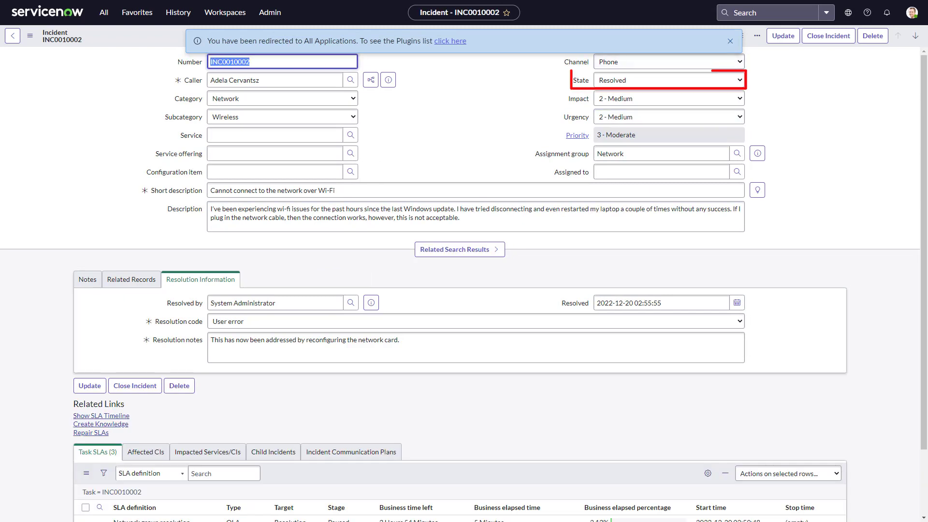
Reopen the Wi-Fi incident by setting its state to In Progress, assign it to the network technician and save the record
left_click(668, 80)
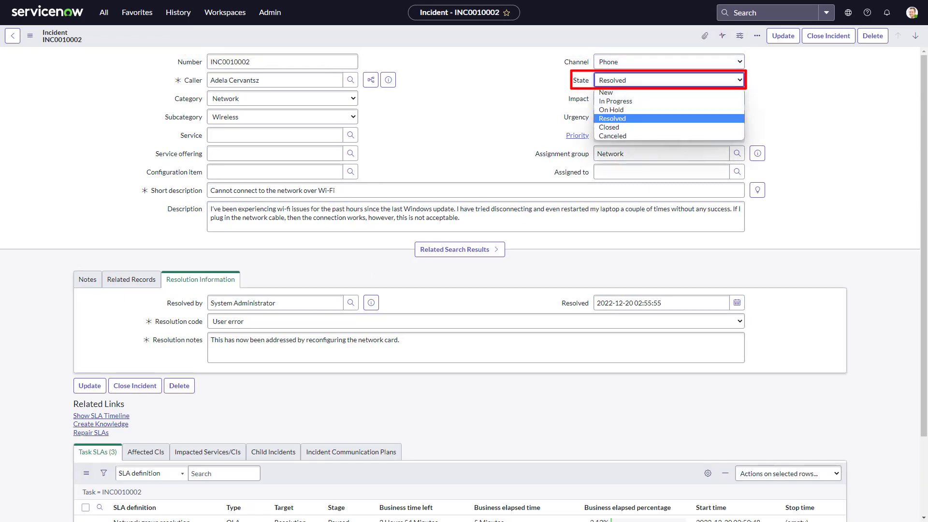
left_click(638, 101)
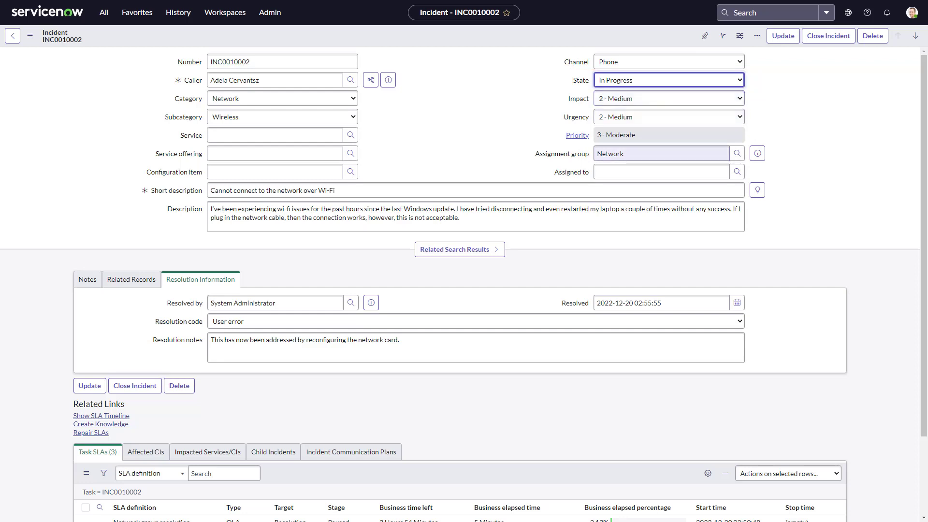
left_click(648, 172)
type("david")
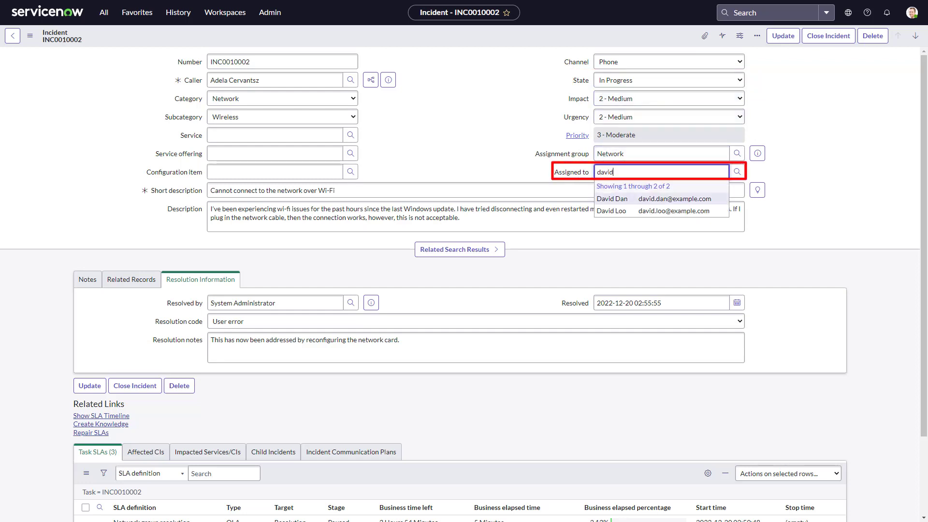
left_click(638, 199)
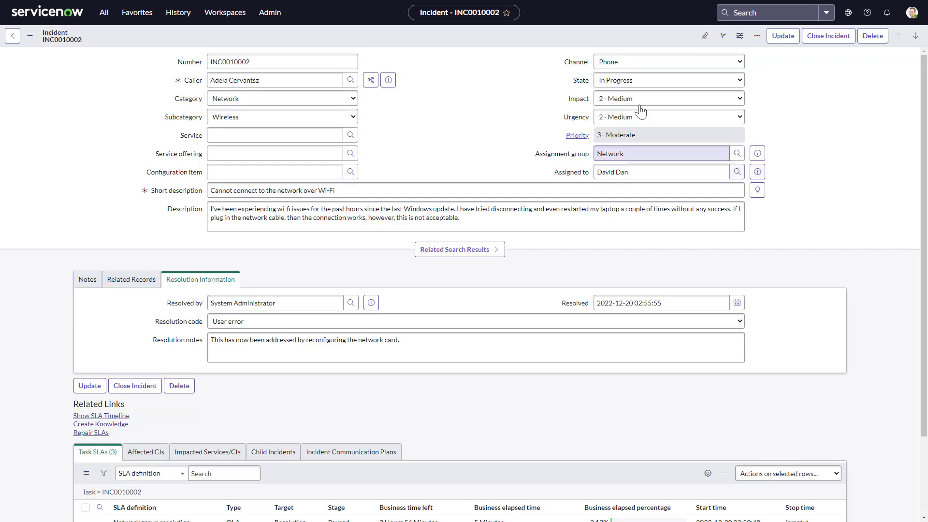
right_click(530, 38)
left_click(543, 44)
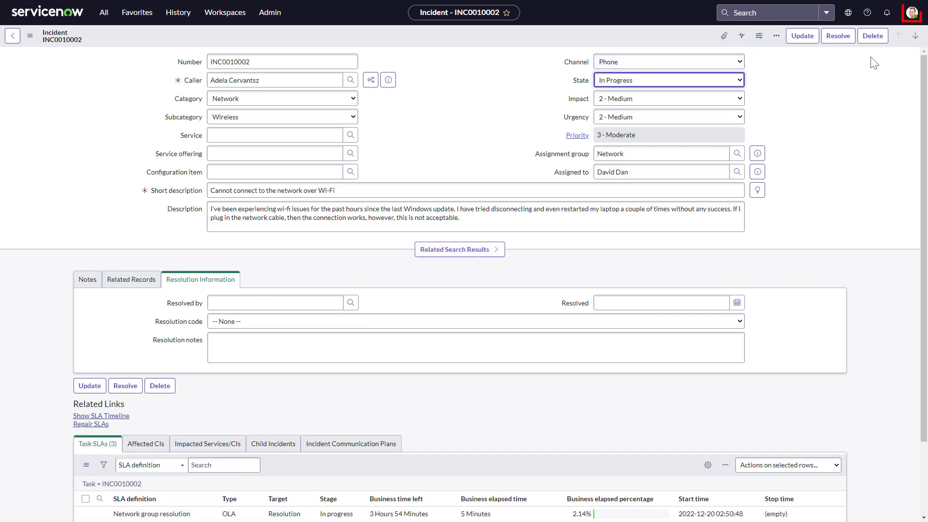
Impersonate the technician to whom the Wi-Fi incident is assigned
left_click(913, 15)
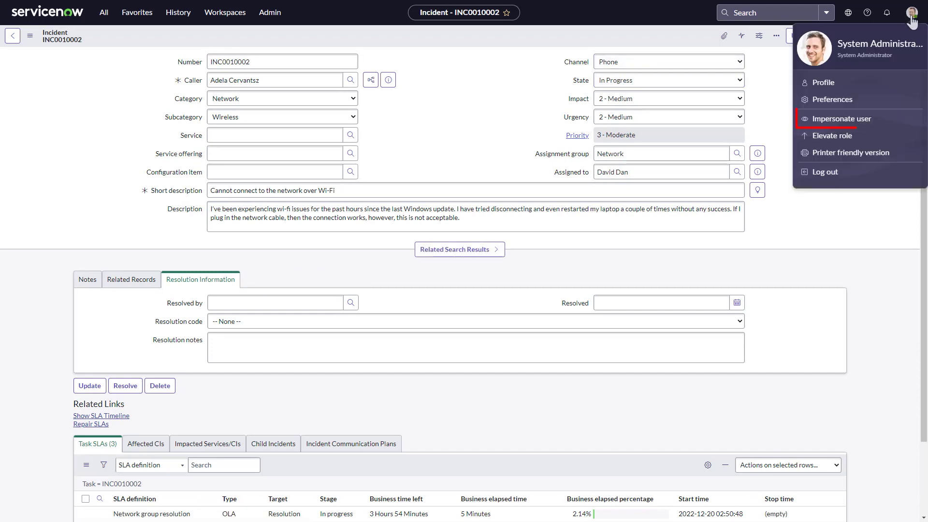
left_click(857, 119)
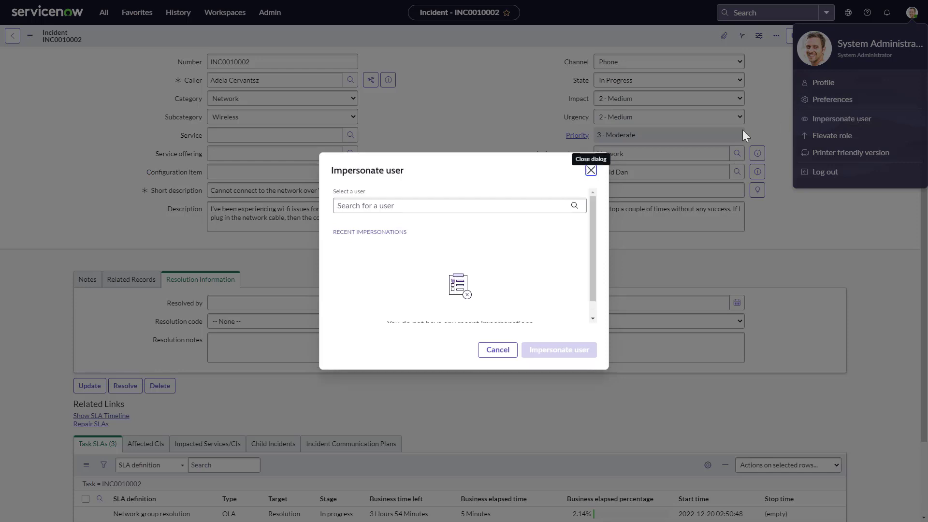
left_click(541, 202)
type("David Dan")
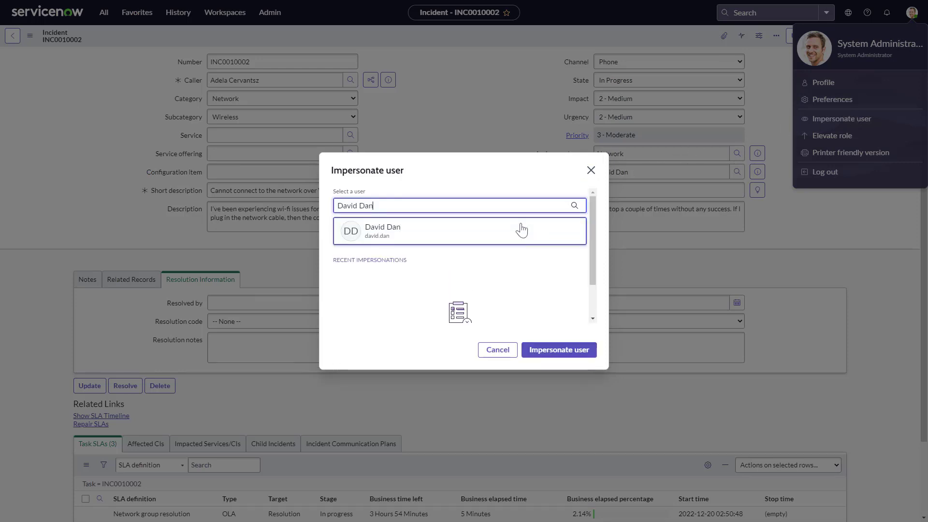
left_click(562, 352)
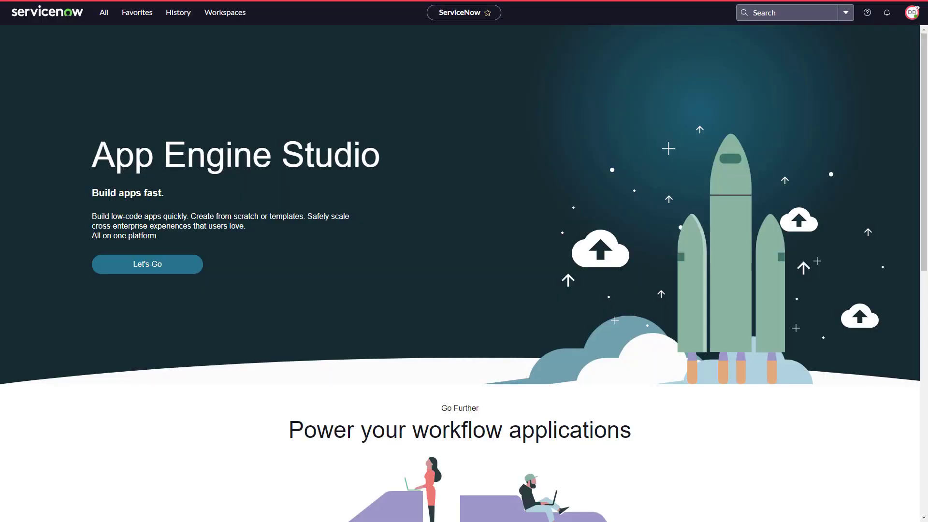
Find the "incident" modules in the application navigator and open the Wi-Fi incident from the Assigned to me list
left_click(104, 12)
type("incident")
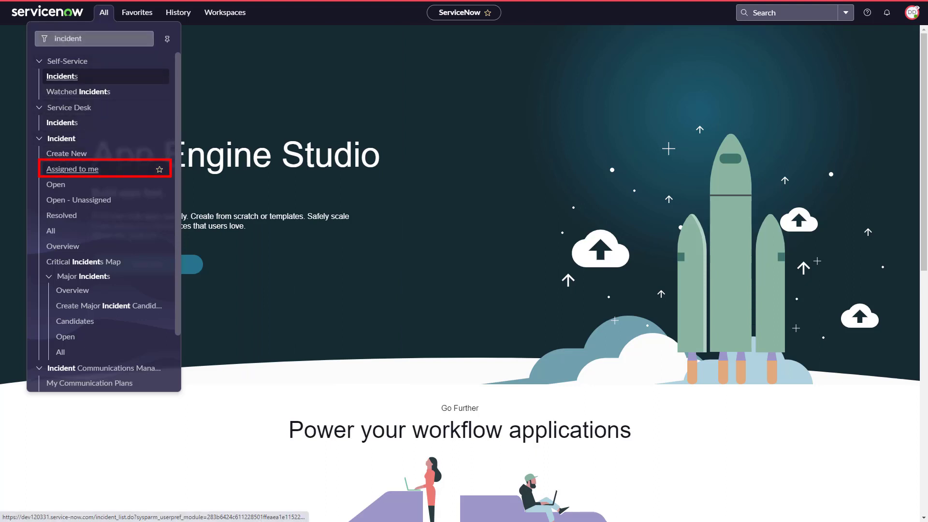
left_click(73, 169)
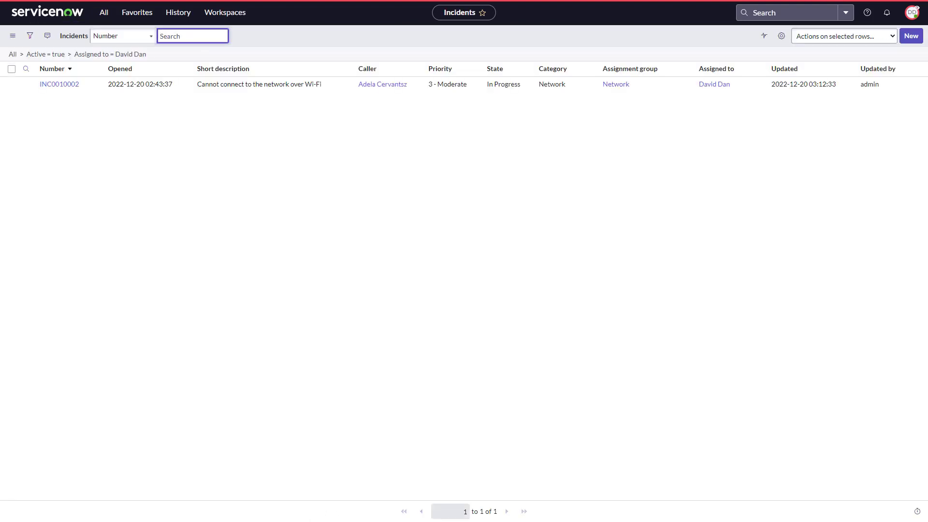
left_click(59, 84)
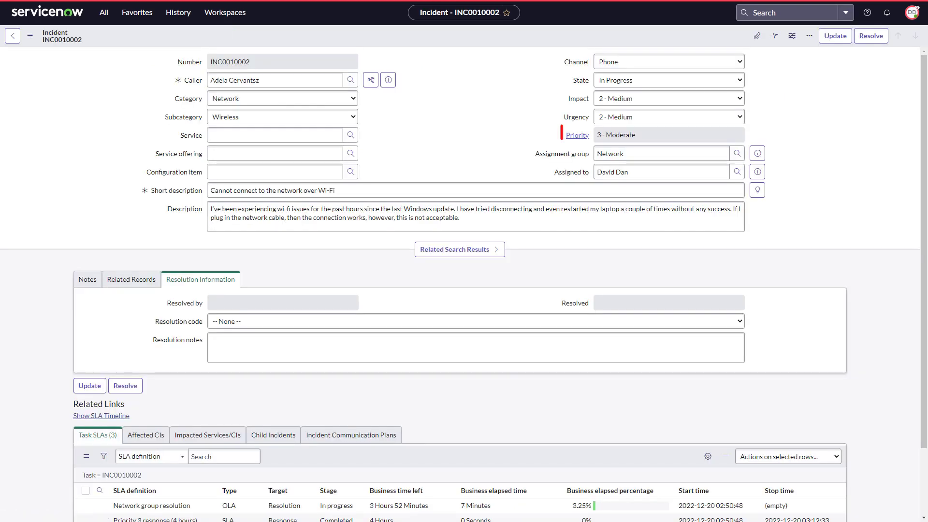
Set both the impact and the urgency of the Wi-Fi incident to 1 - High
left_click(668, 99)
left_click(610, 111)
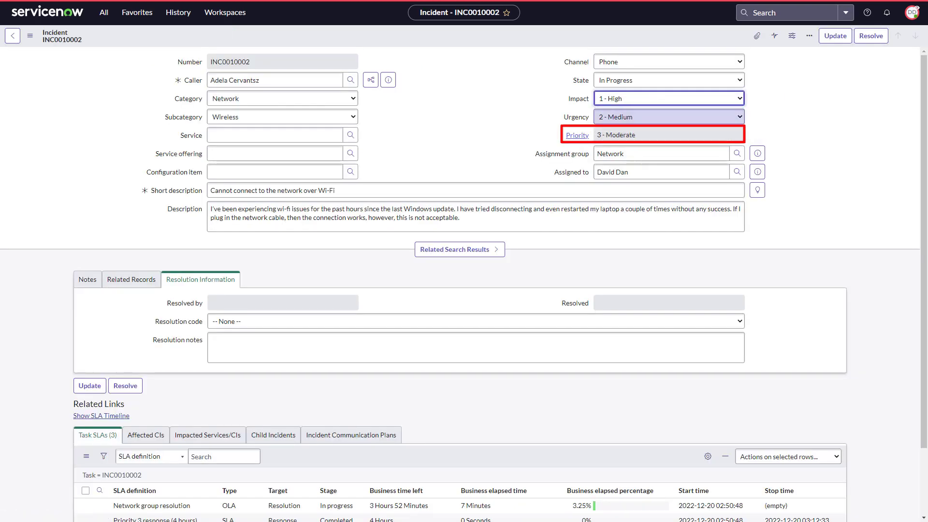
left_click(669, 117)
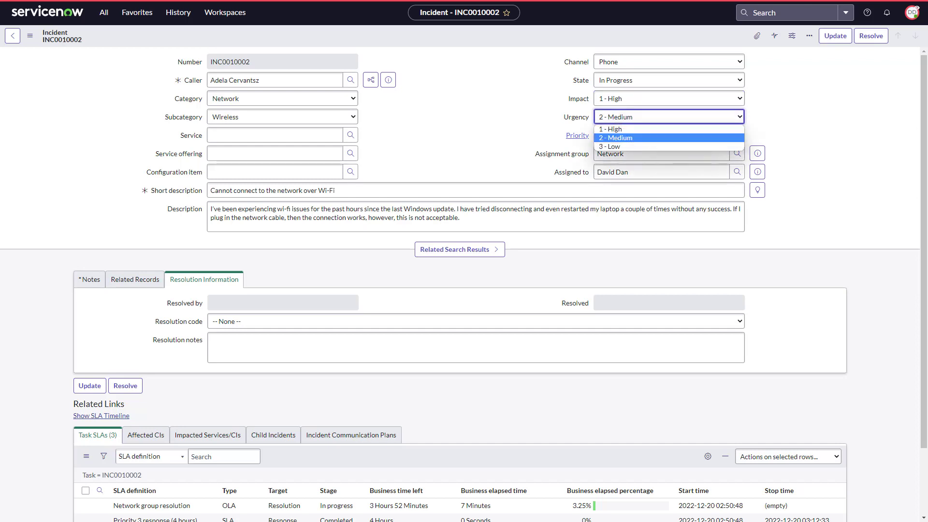
left_click(611, 129)
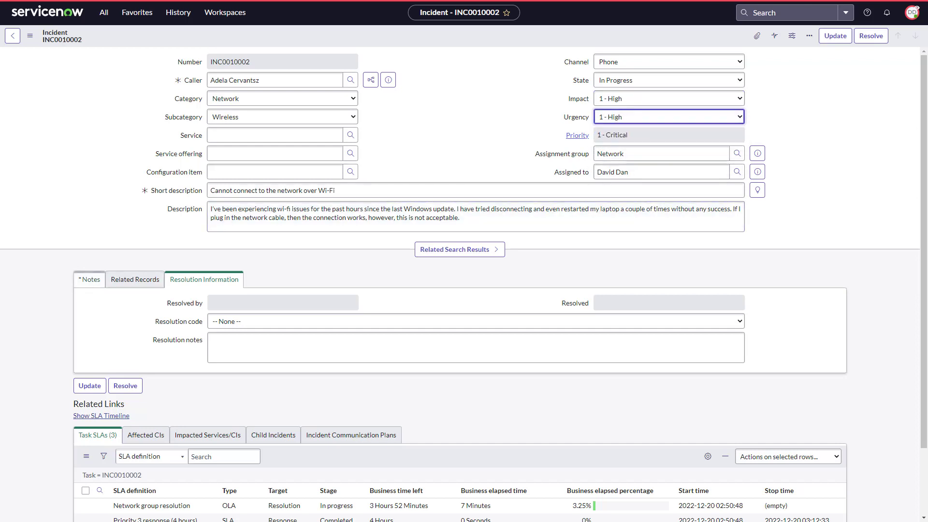
Add the work note "The entire facility is affected by this." to the incident and save the record
left_click(89, 279)
left_click(476, 351)
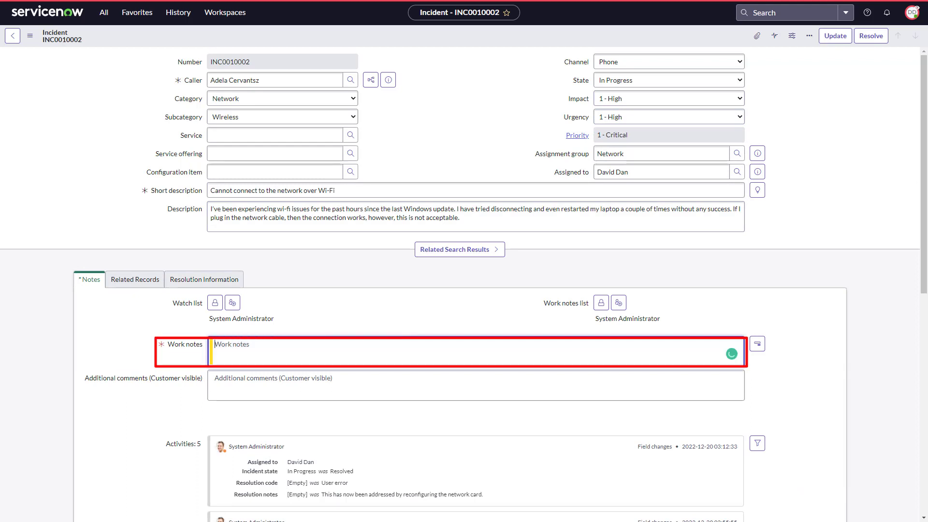
type("The entire facility is affected by this.")
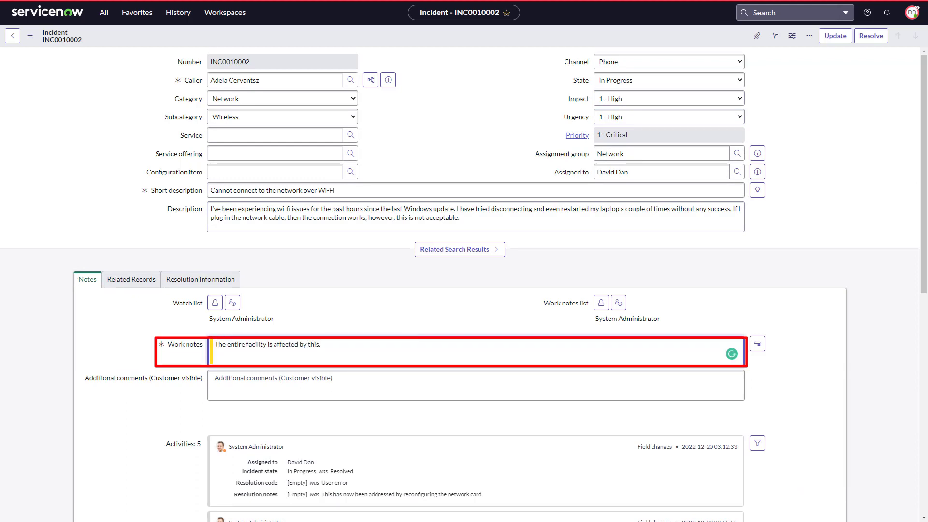
right_click(385, 40)
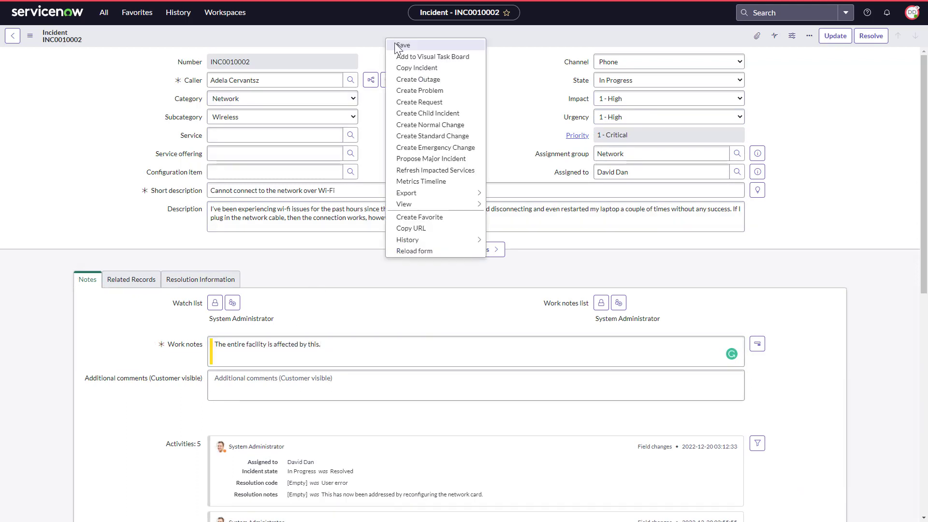
left_click(397, 46)
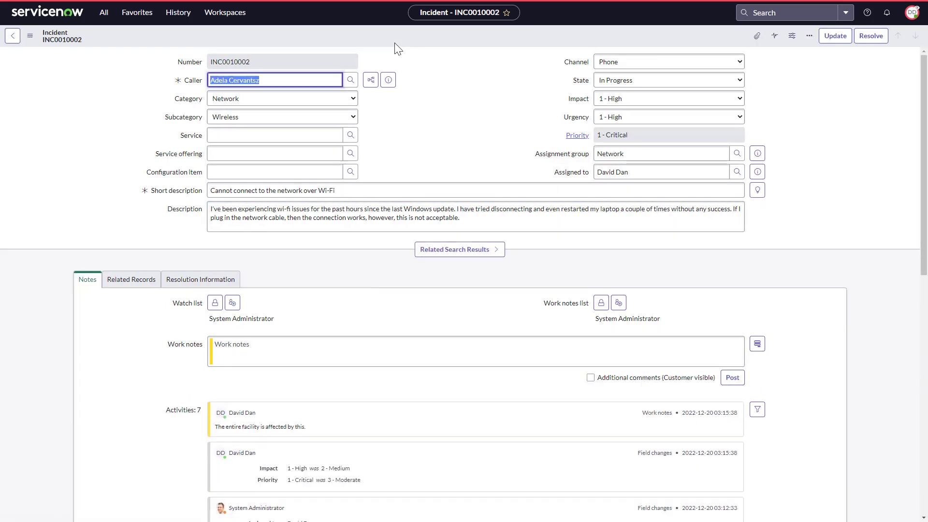
Start a major incident proposal with work notes "Tried restarting the main router, manually assigned new DHCP, wired internet connection seems fine. Please advise."
right_click(419, 37)
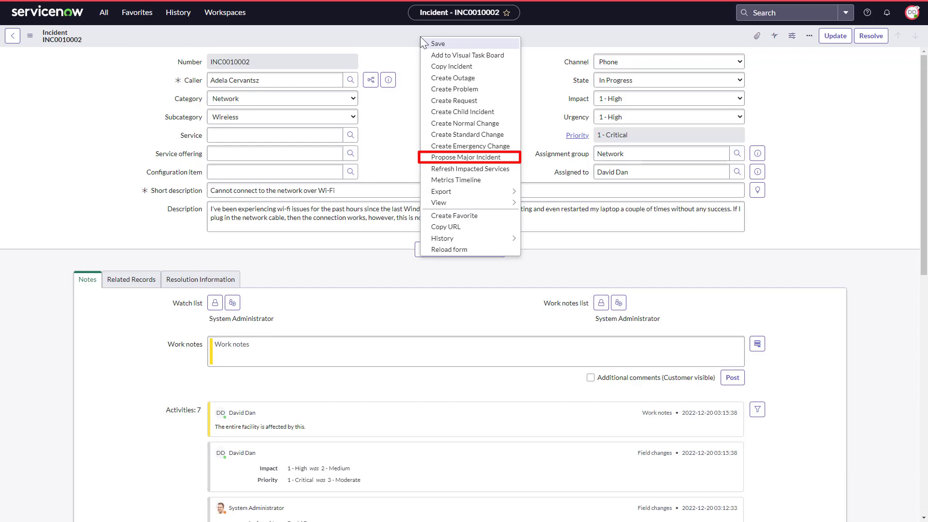
left_click(488, 158)
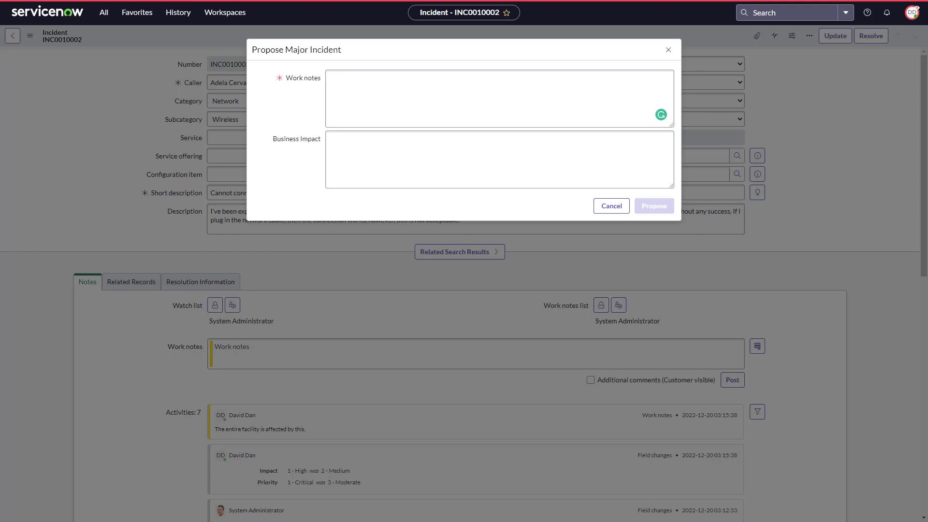
left_click(500, 99)
type("Tried restarting the main router, manually assigned new DHCP, wired internet connection seems fine. Please advise.")
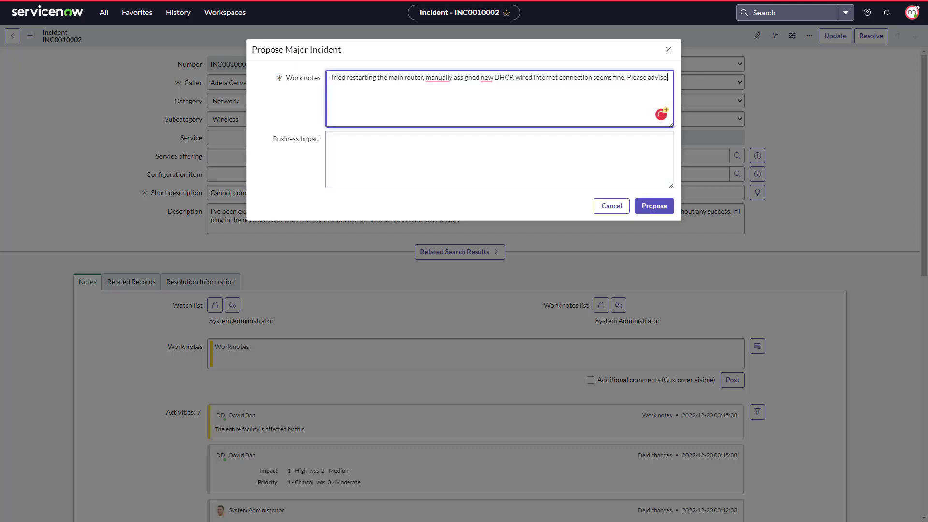
State as business impact that most users cannot connect via network cable and therefore cannot send or receive emails, and submit the proposal
left_click(499, 160)
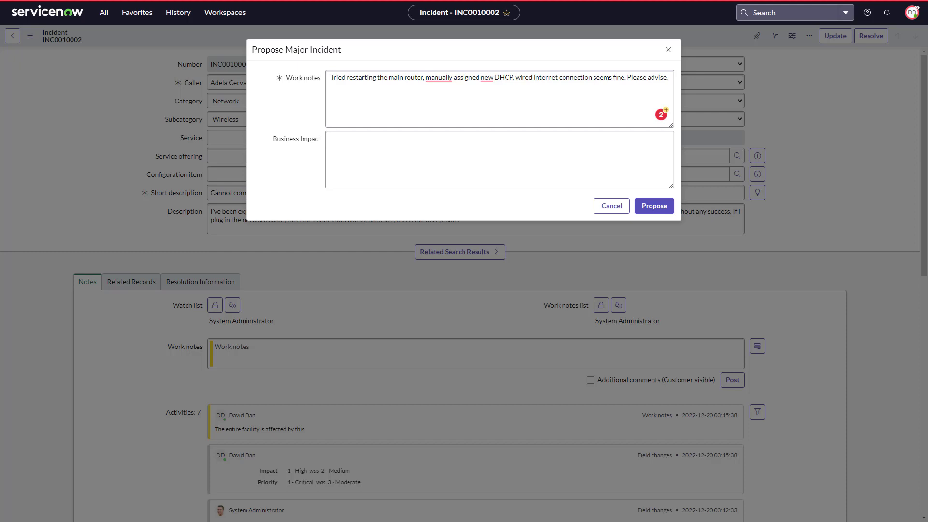
left_click(499, 159)
type("Most of the users do not have the option to connect to the internet via network cable and therefore cannot send or receive emails.")
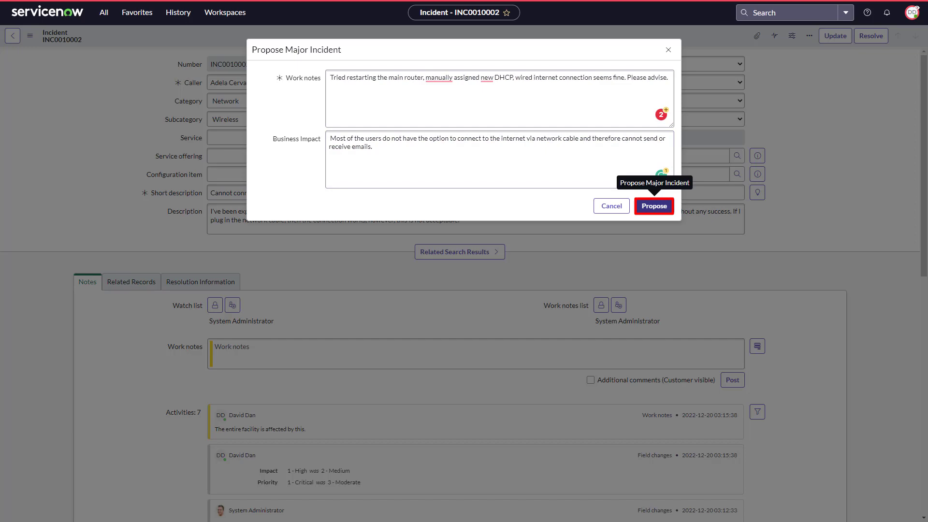
left_click(654, 206)
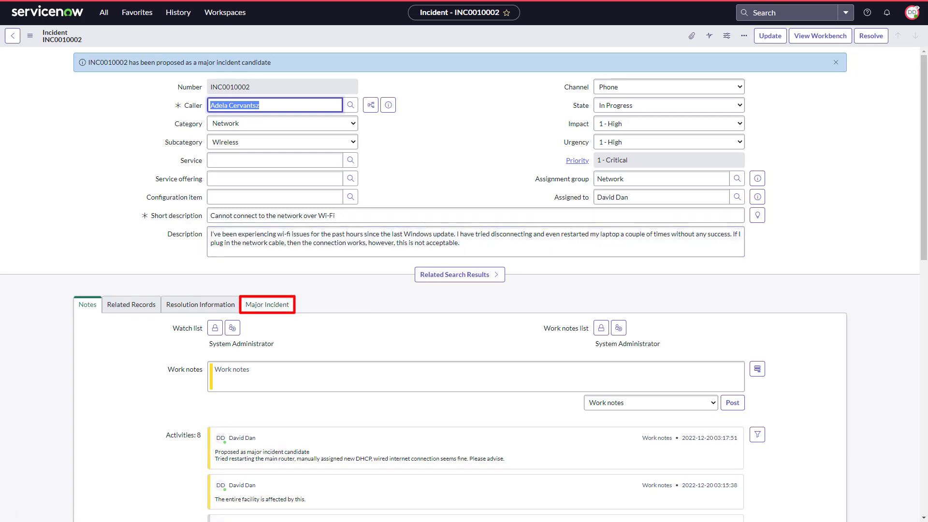
Show the Major Incident details of the proposed incident and end the impersonation
left_click(267, 305)
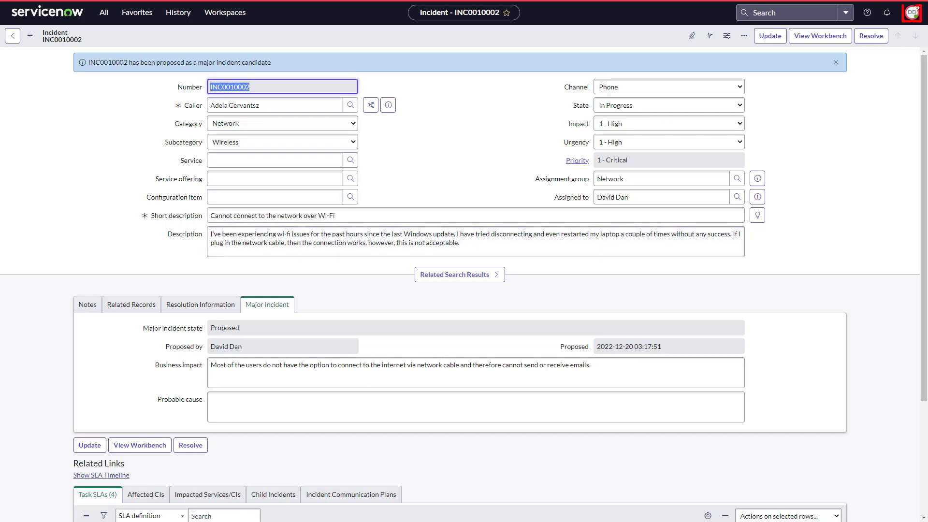
left_click(912, 13)
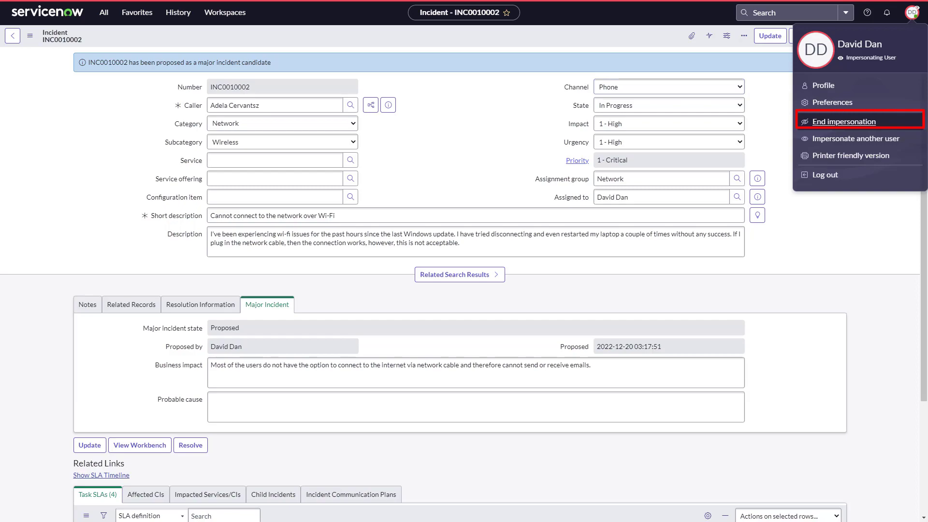
left_click(844, 121)
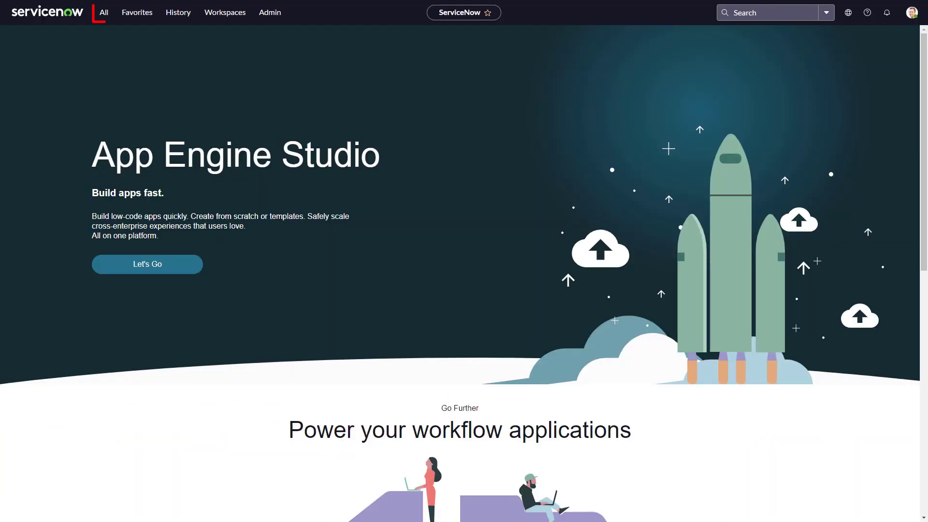
Filter the application navigator for "major incident" and open the proposed Wi-Fi incident from the major incident Candidates list
left_click(104, 13)
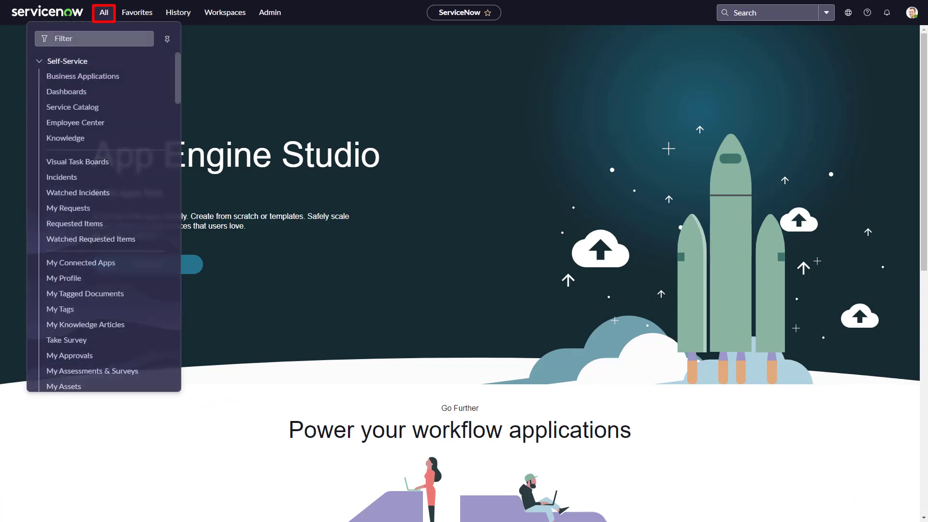
type("major incident")
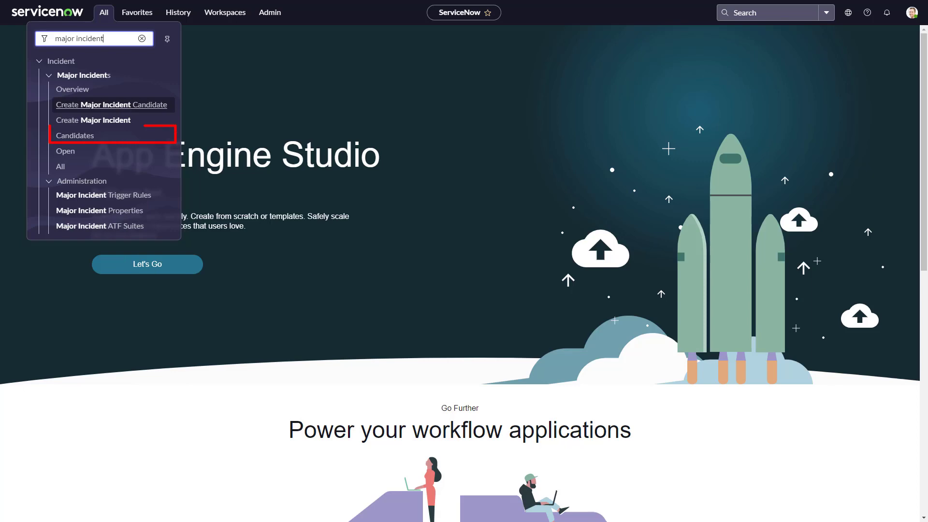
left_click(75, 136)
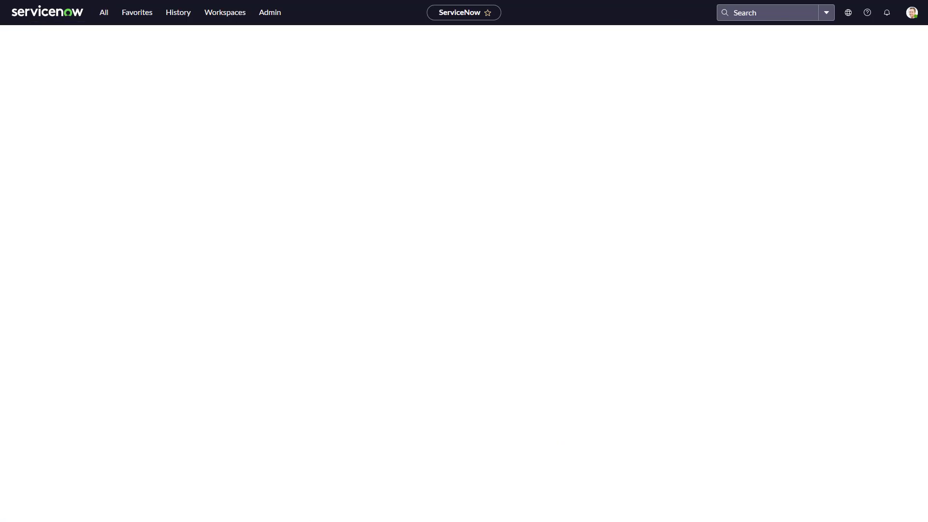
left_click(59, 84)
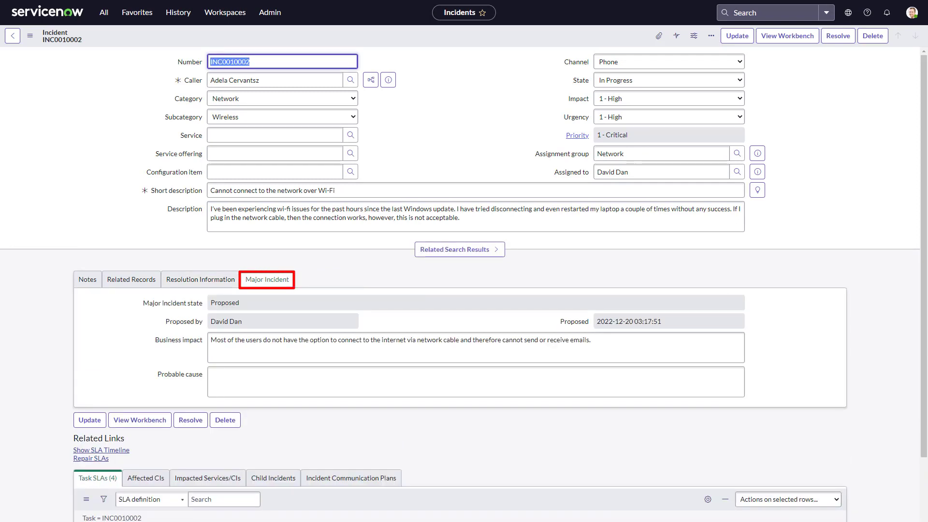
Promote the proposed Wi-Fi incident to a major incident with work notes "This has been properly assessed as a Major Incident and has been promoted as such."
right_click(482, 38)
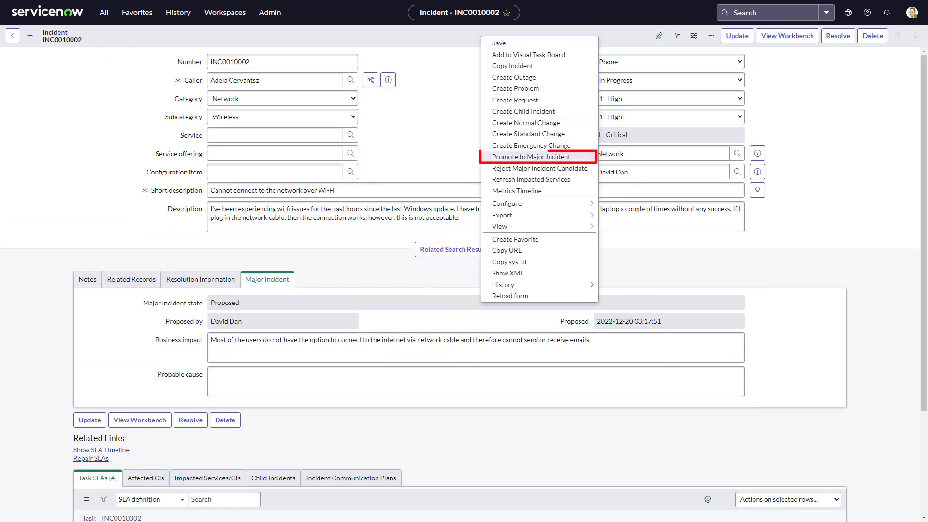
left_click(540, 156)
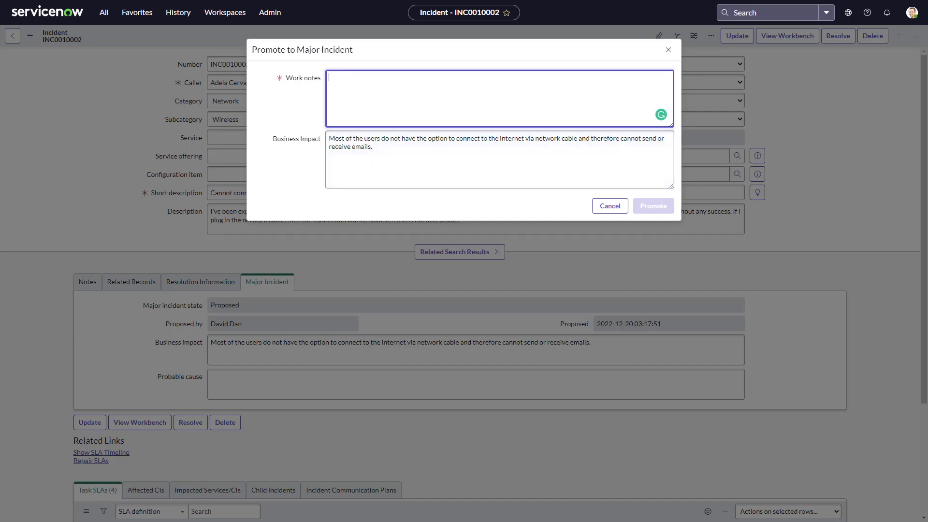
type("This has been properly assessed as a Major Incident and has been promoted as such.")
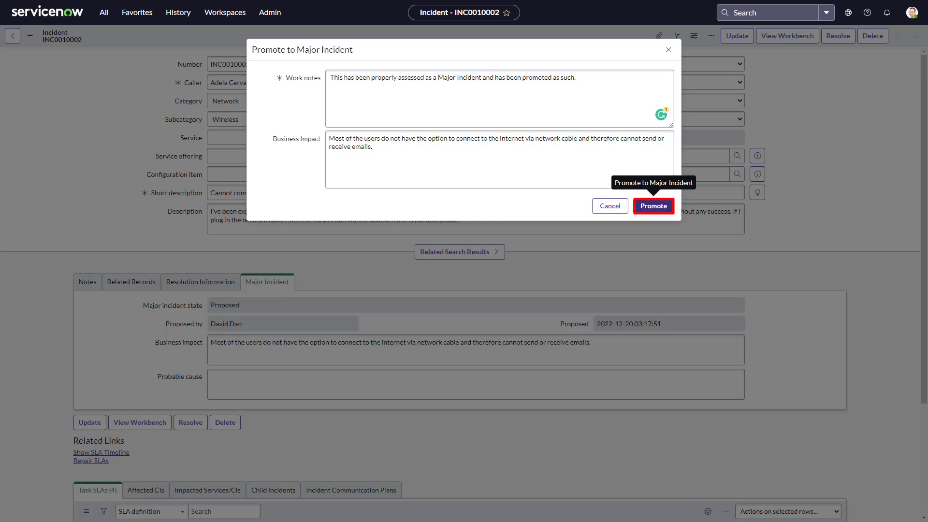
left_click(653, 206)
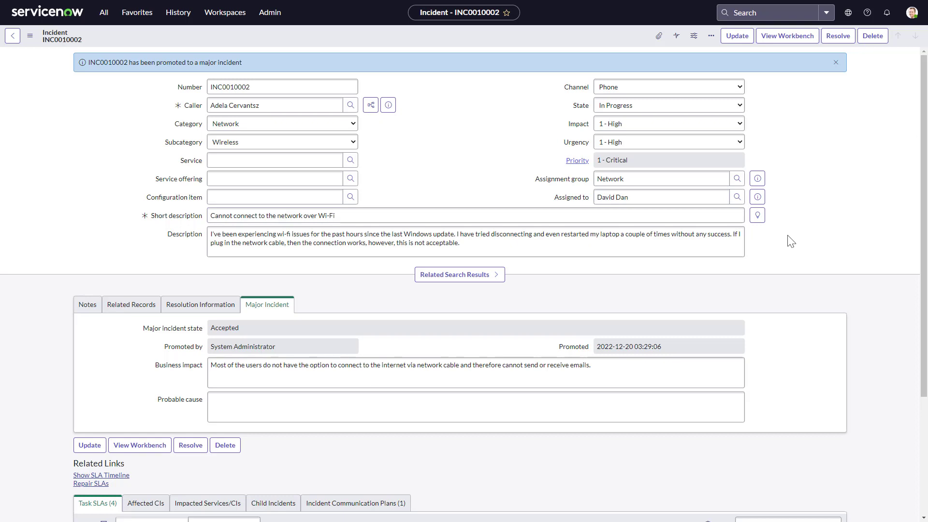
Demote the major incident with the work notes "Wrongly prioritized as a MI"
right_click(460, 40)
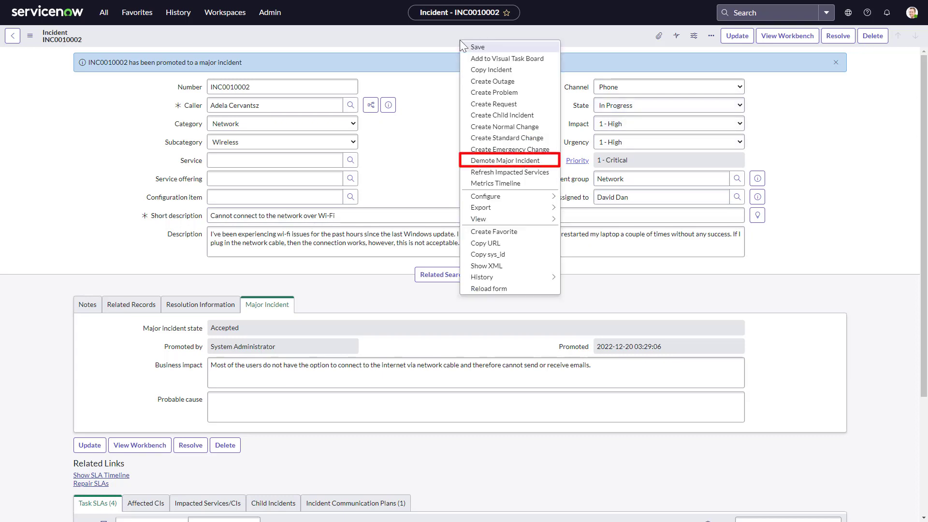
left_click(479, 161)
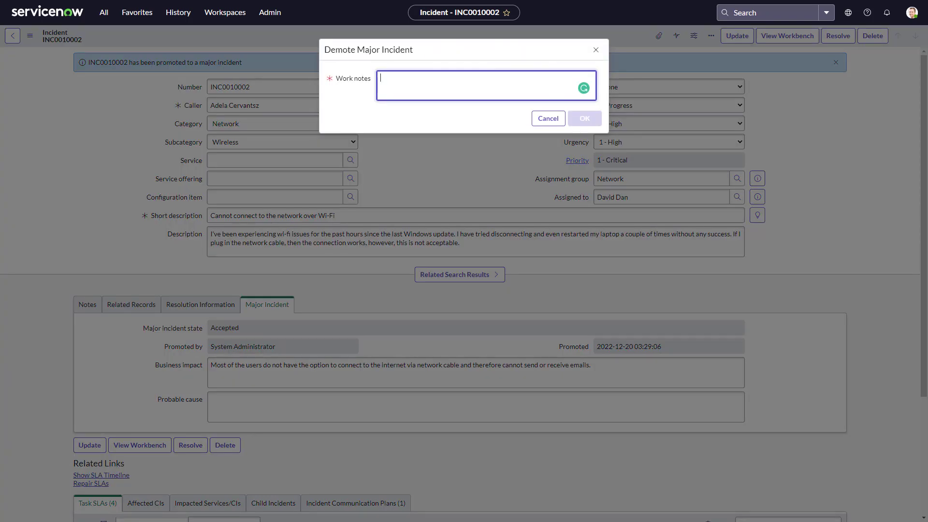
type("Wrongly prioritized as a MI")
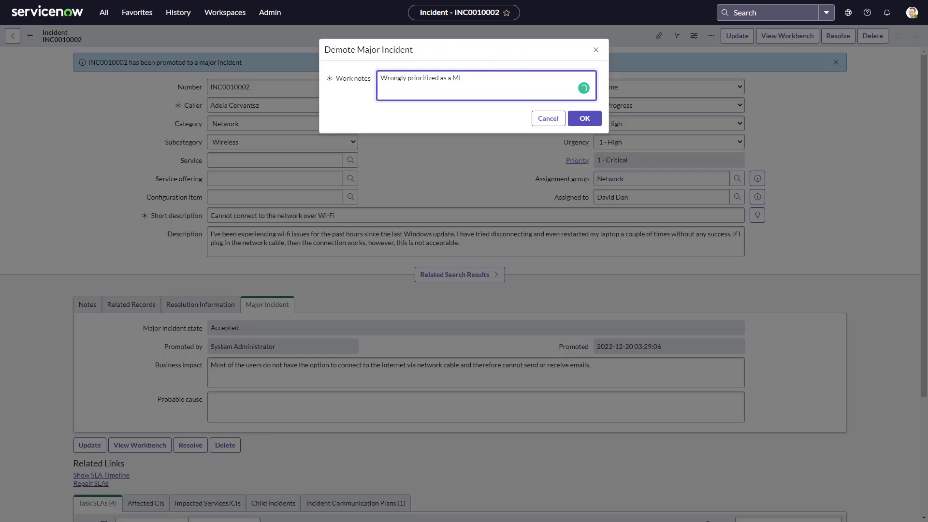
left_click(584, 118)
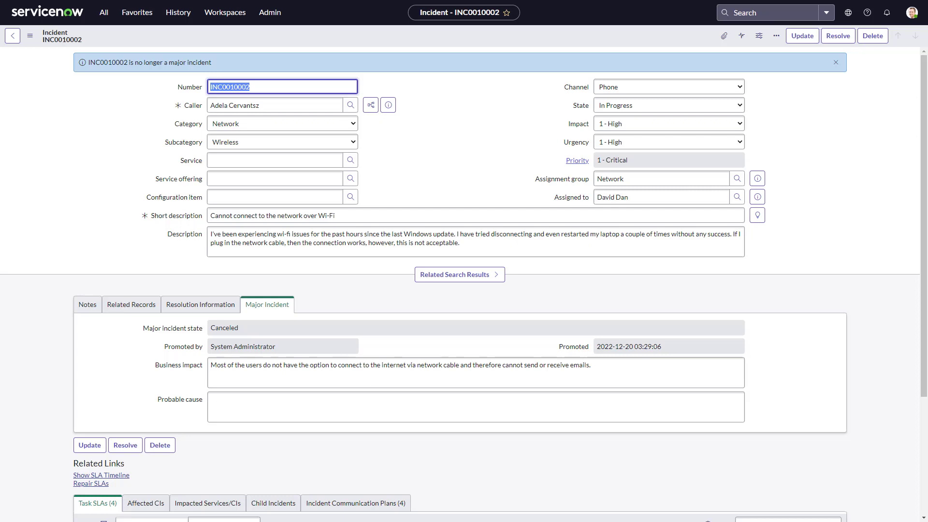
Promote the demoted incident to a major incident again, reusing the work notes that it has been properly assessed and promoted
right_click(455, 43)
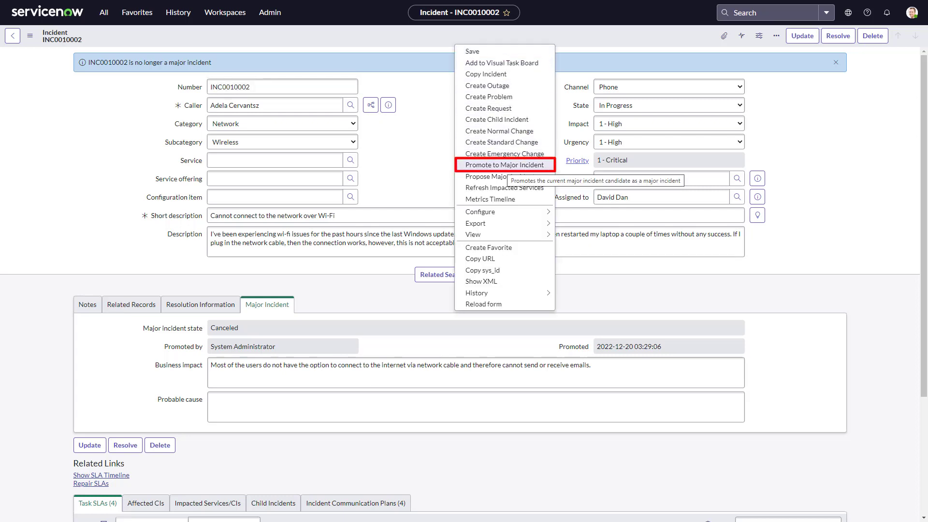
left_click(505, 165)
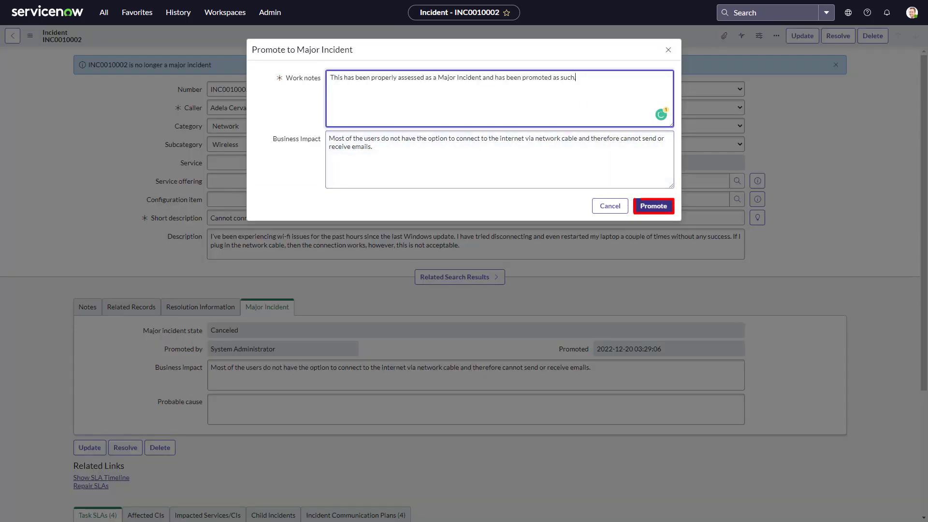
left_click(653, 206)
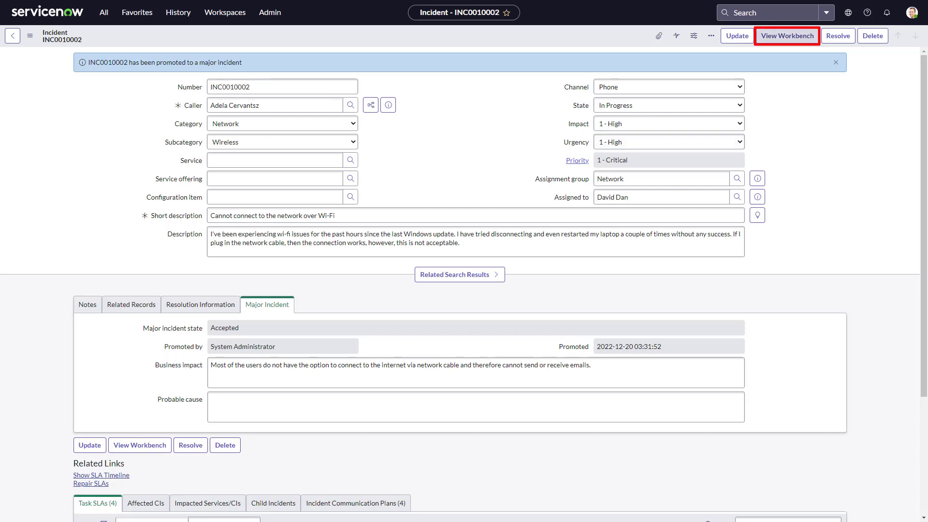
Open the incident's workbench and review its summary, including latest activity, communication tasks, groups, impacted services, outages and child incidents
left_click(787, 36)
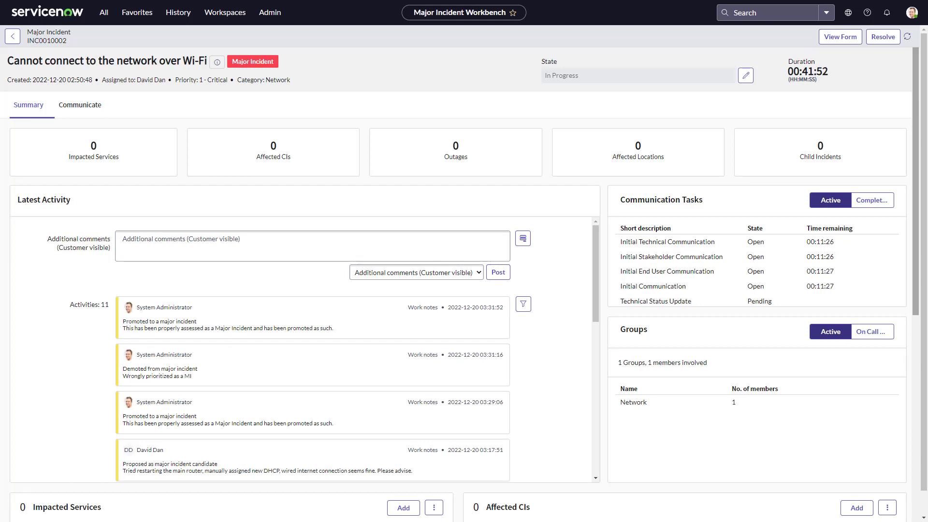
scroll(459, 290, "down", 1)
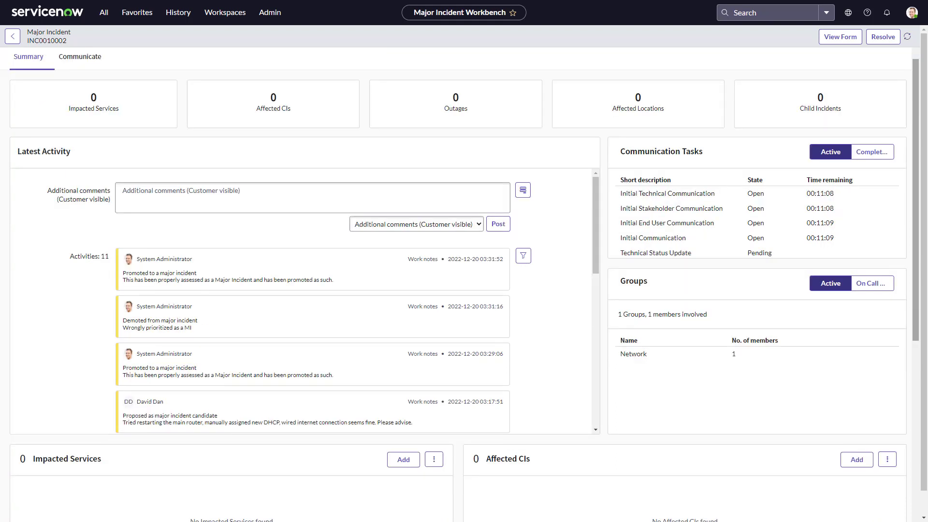
scroll(459, 290, "down", 4)
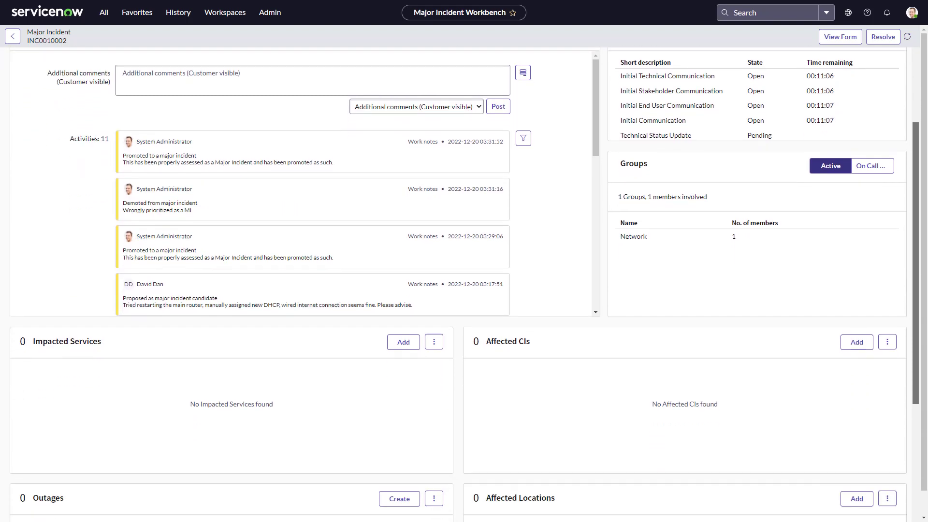
scroll(459, 290, "down", 4)
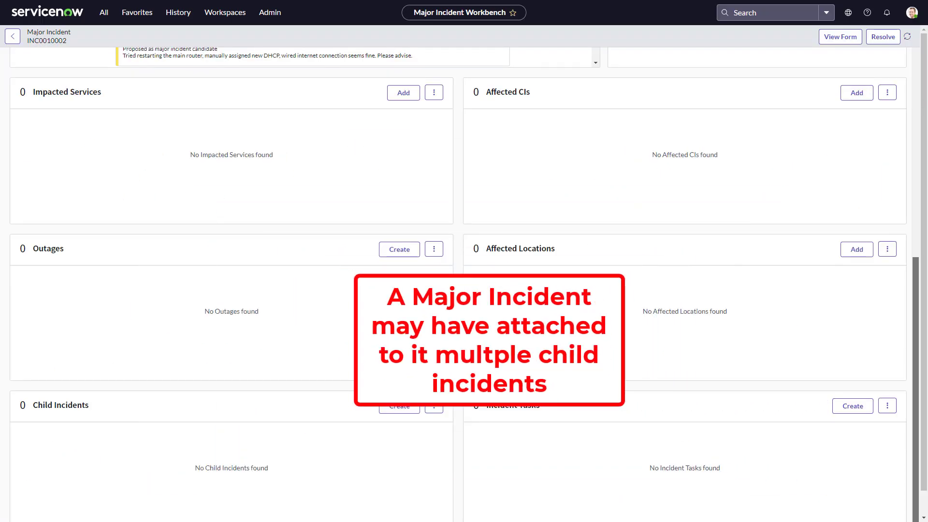
scroll(464, 266, "up", 3)
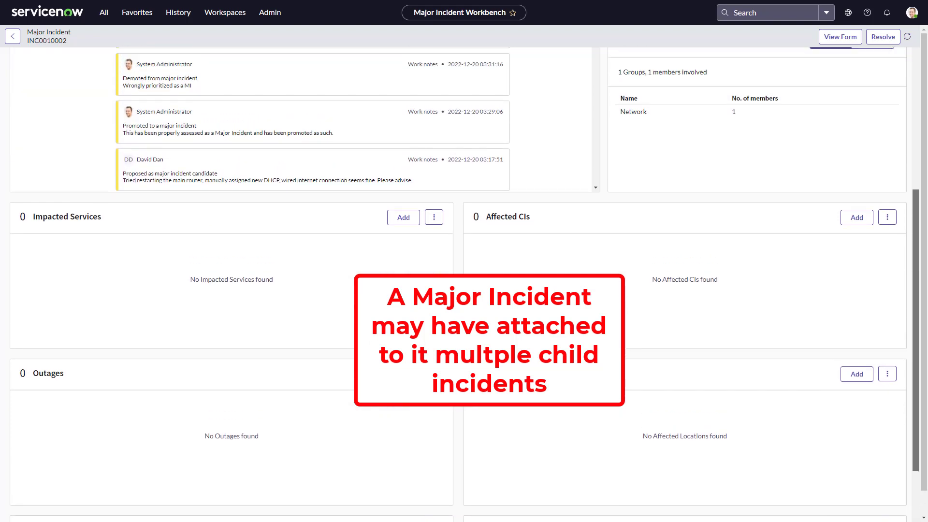
scroll(464, 266, "up", 2)
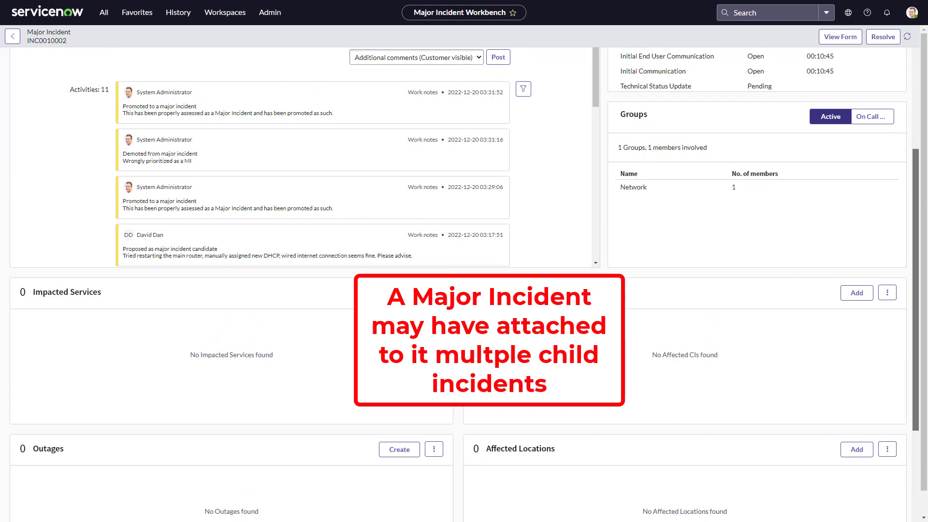
scroll(464, 280, "down", 1)
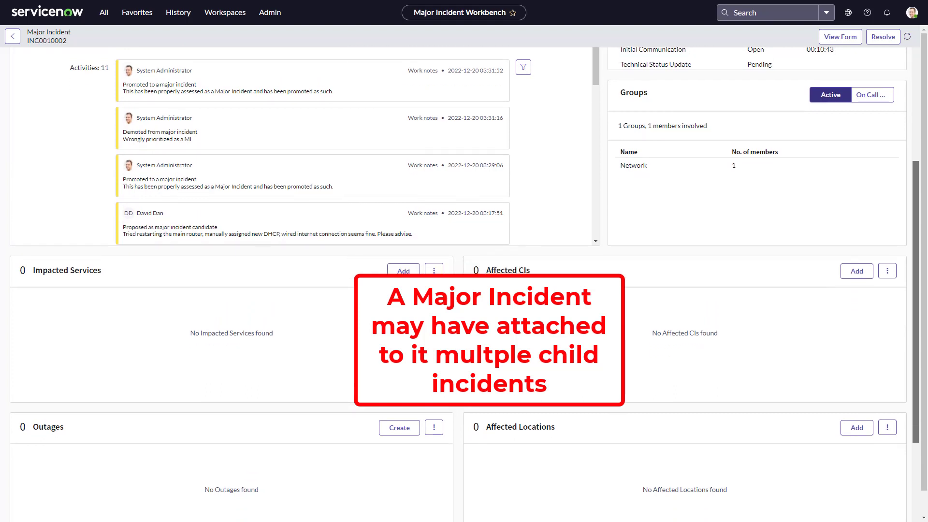
scroll(464, 265, "up", 3)
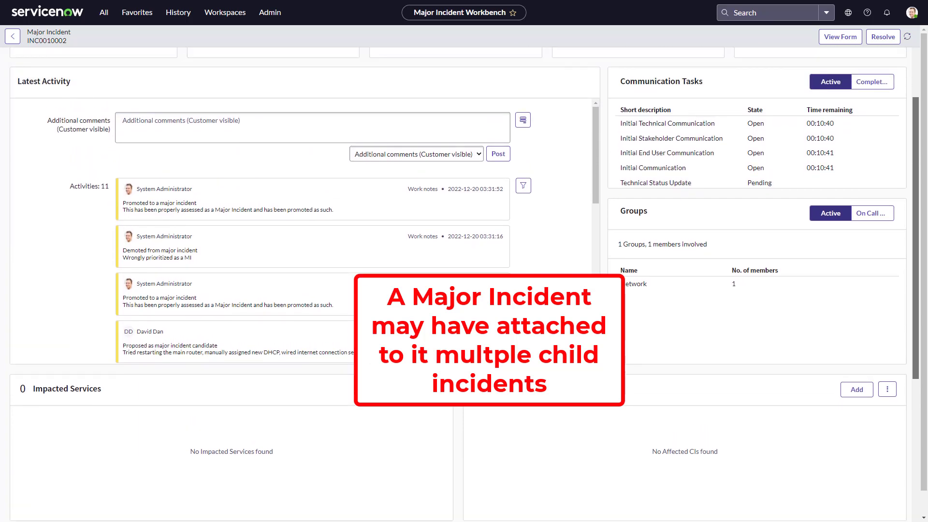
scroll(464, 274, "down", 6)
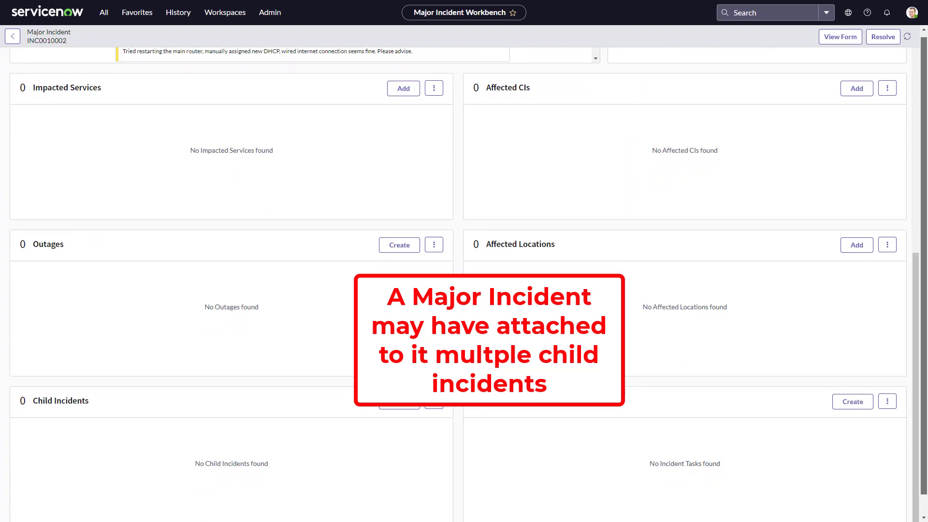
scroll(464, 274, "down", 1)
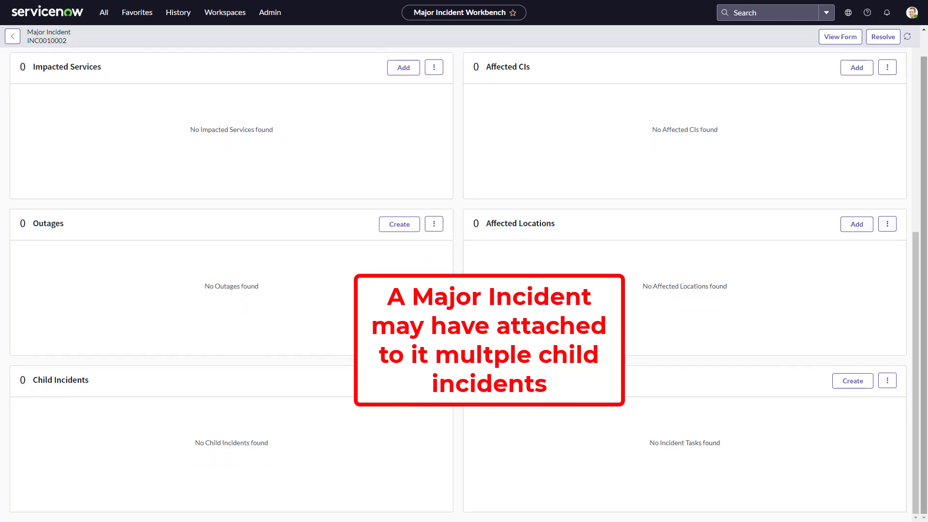
scroll(464, 273, "up", 3)
scroll(464, 280, "up", 10)
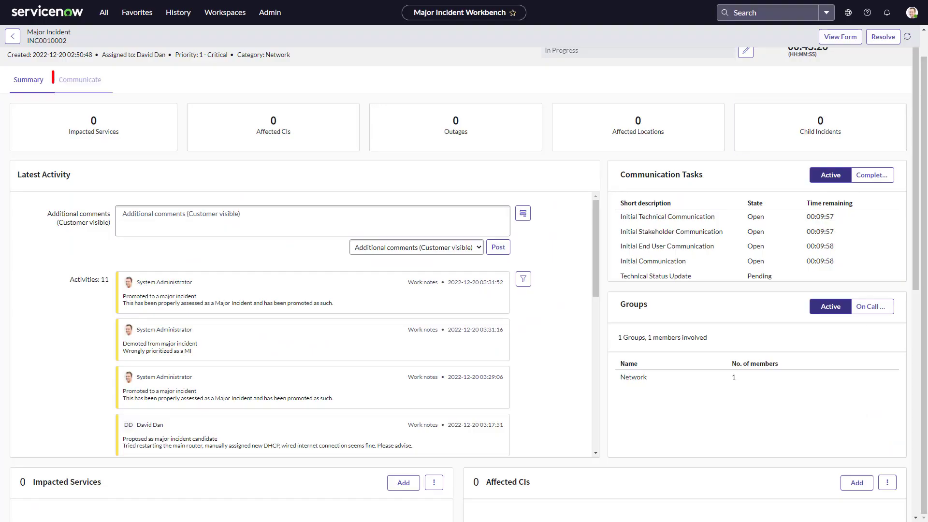
Start a new task from the workbench's Technical Communications, using a new communication plan with the short description "Wireless Outage"
left_click(80, 79)
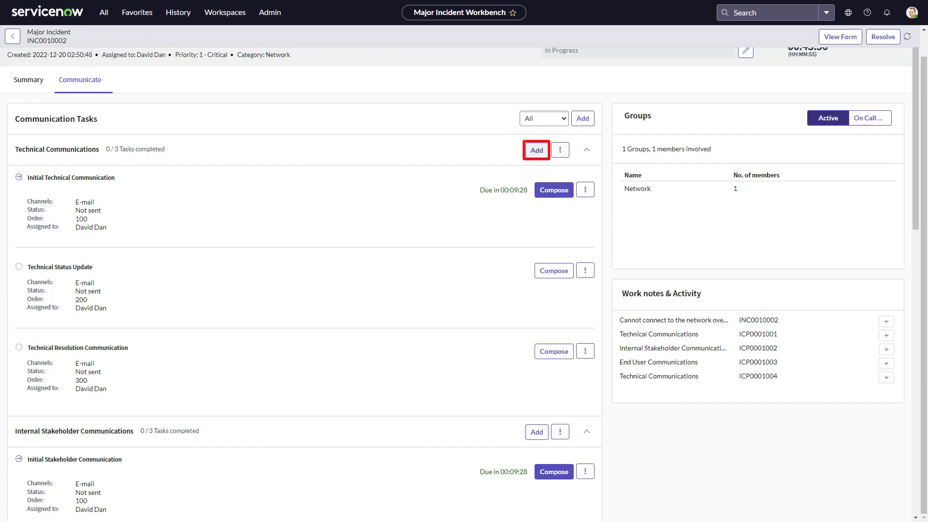
left_click(537, 151)
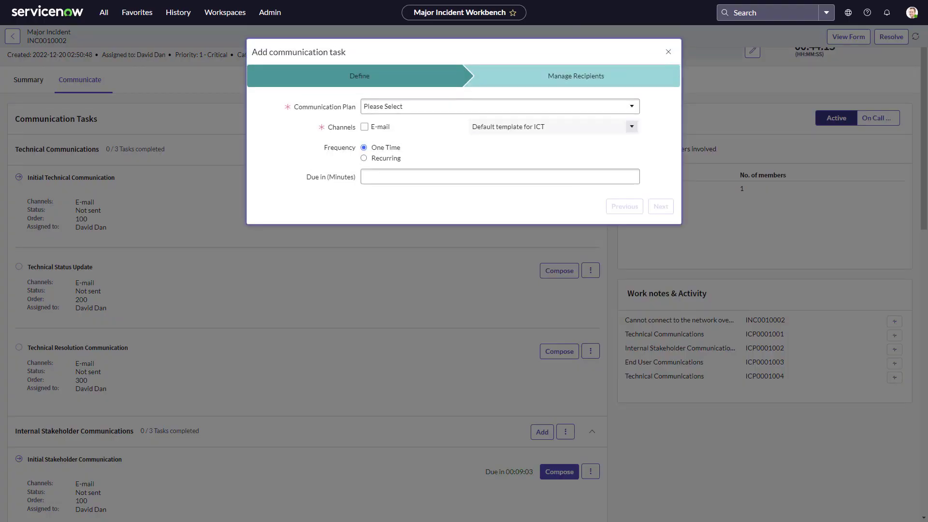
left_click(500, 106)
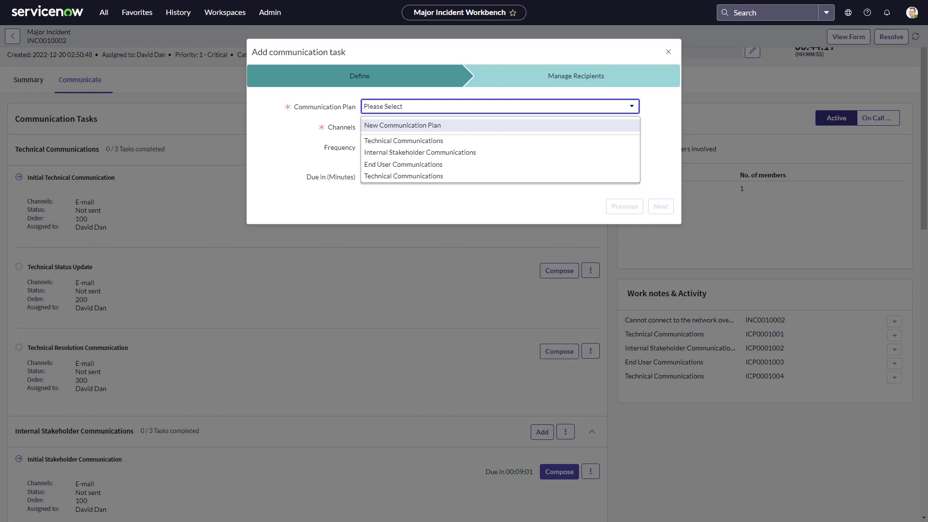
left_click(402, 125)
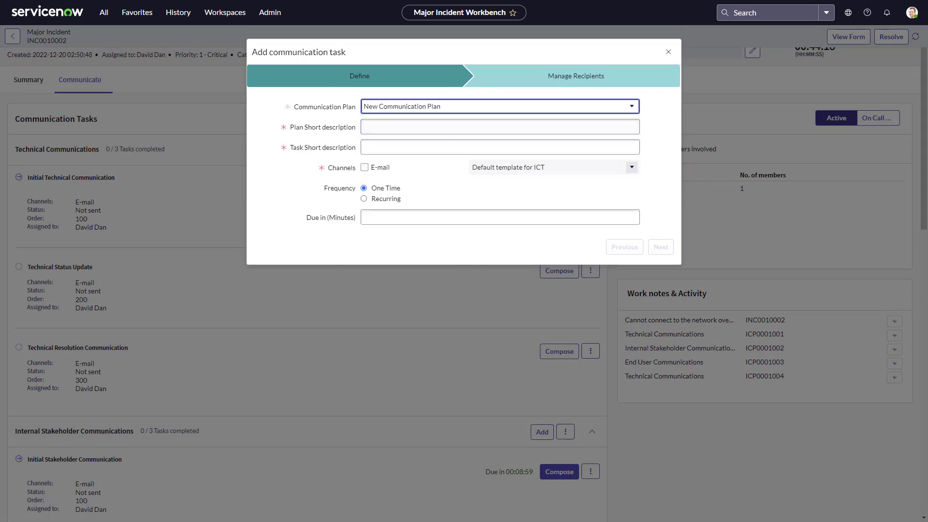
left_click(499, 127)
type("Wireless Outage")
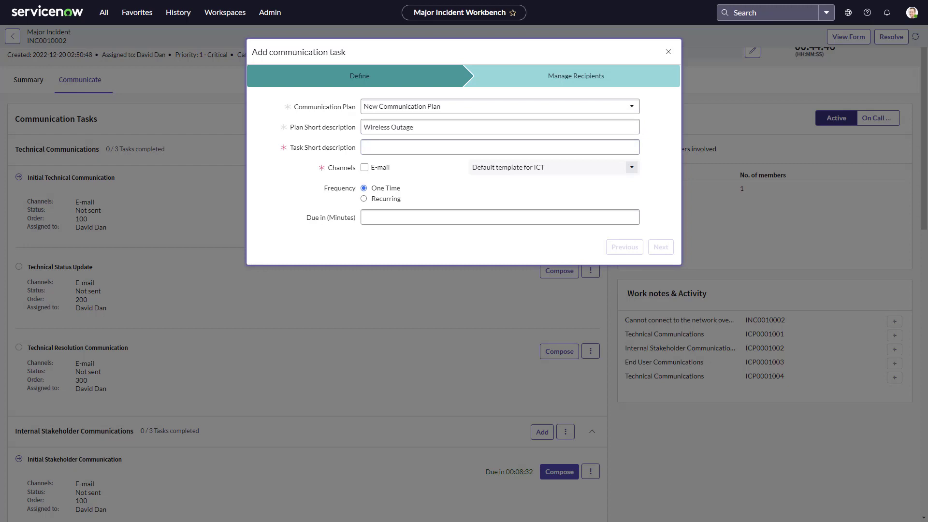
Define the task as "Hourly communication" over e-mail, recurring and due in 60 minutes, and proceed to managing its recipients
left_click(499, 148)
type("Hourly communication")
left_click(364, 167)
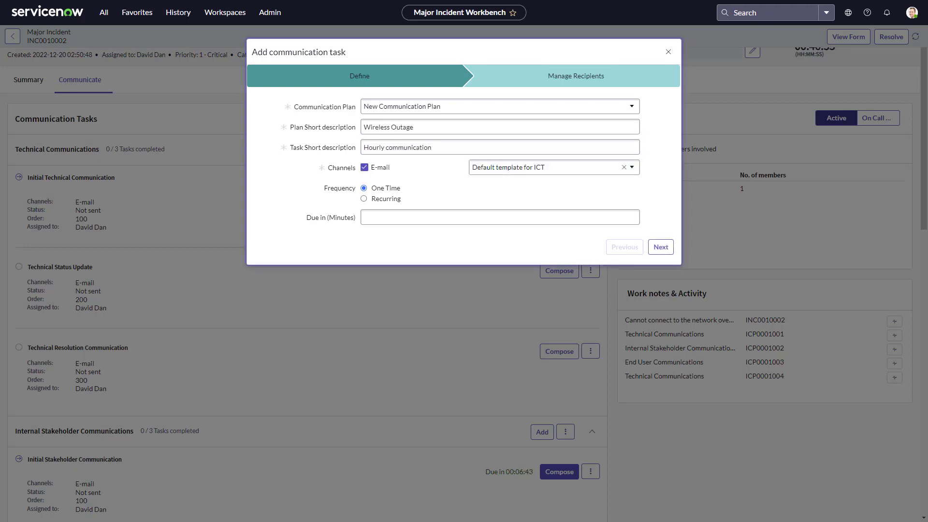
left_click(364, 198)
left_click(500, 217)
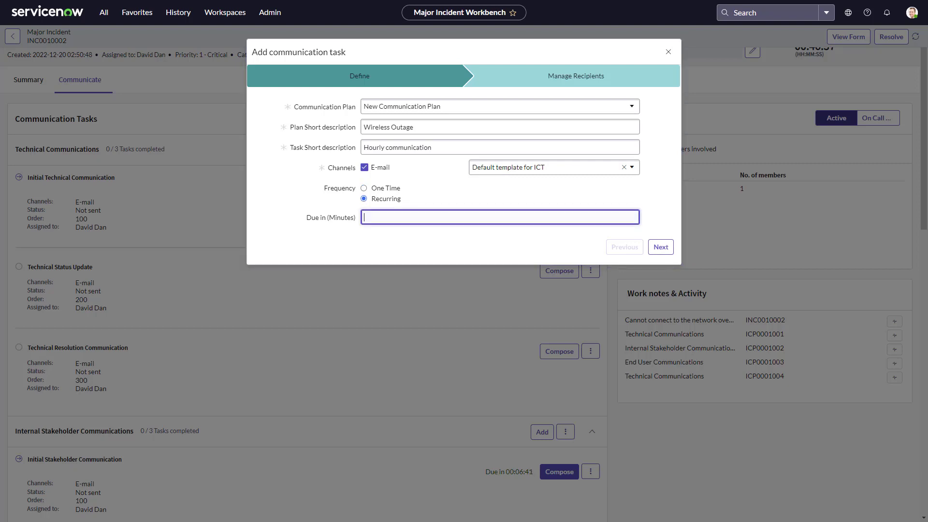
type("60")
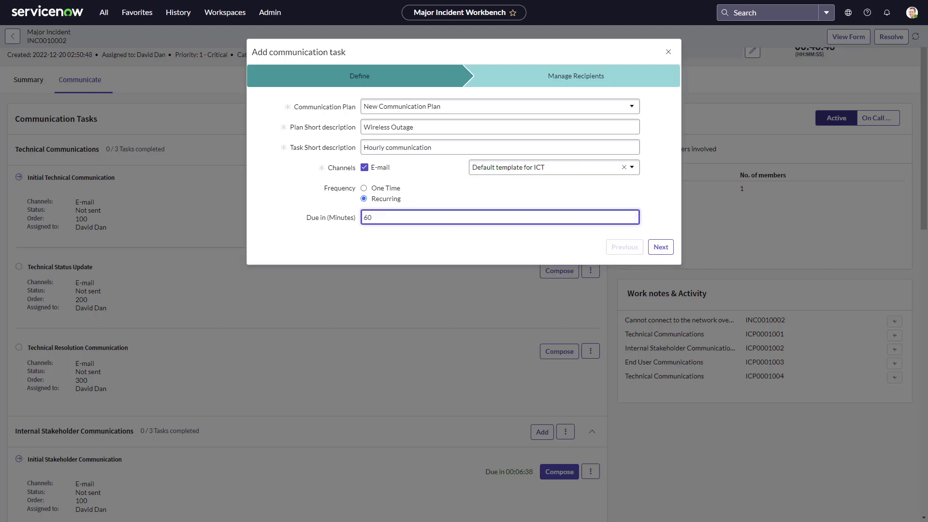
left_click(661, 246)
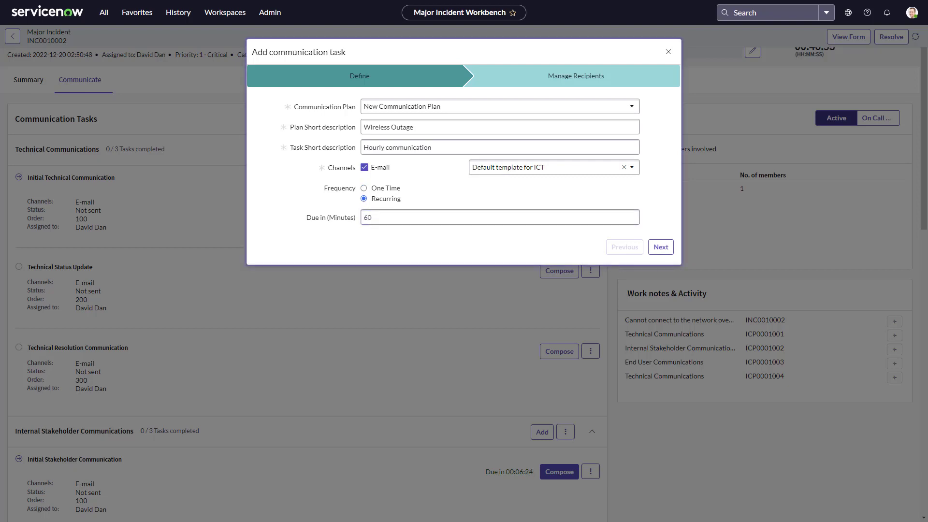
Add the Analytics Settings Managers group to the communication task's recipients with the Network Crisis responsibility
left_click(376, 106)
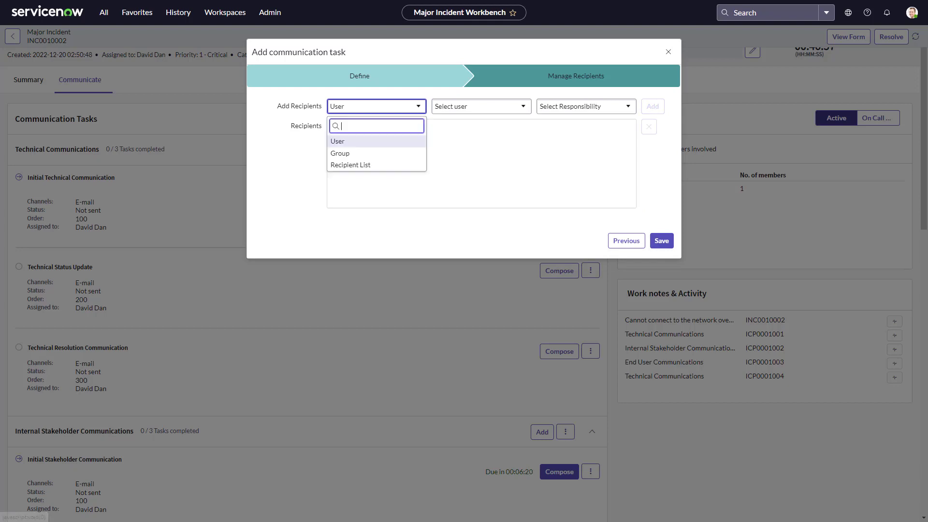
left_click(341, 153)
left_click(480, 107)
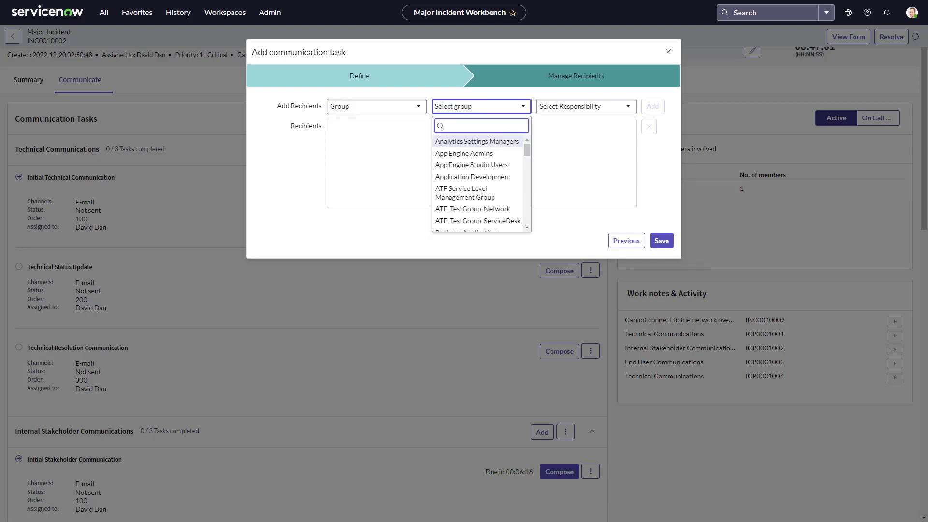
left_click(477, 141)
Add an individual user to the communication task's recipients with the Crisis Action Manager responsibility
left_click(586, 107)
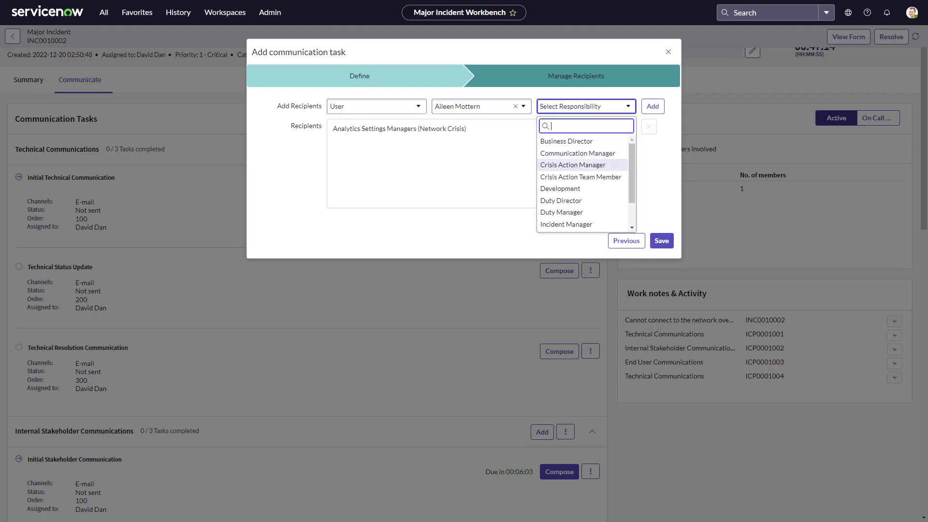
left_click(573, 164)
left_click(652, 107)
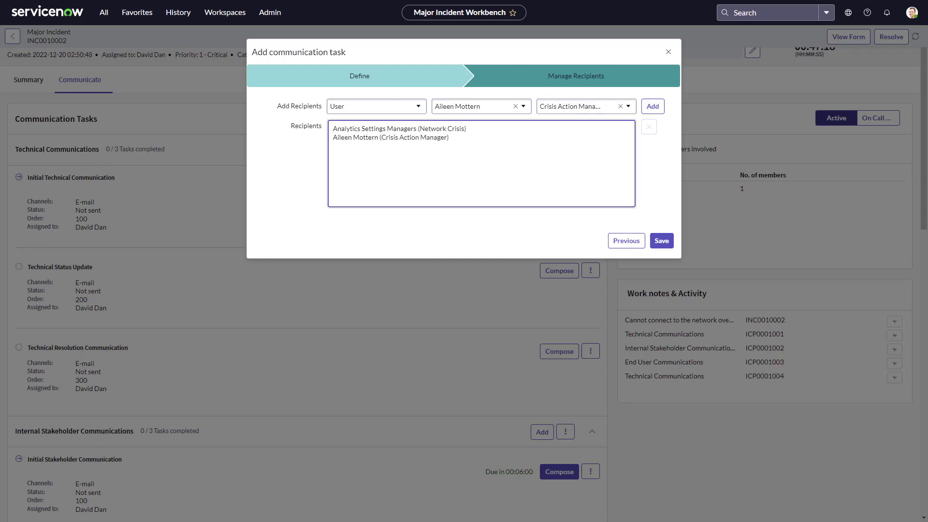
Save the new communication task and send the Hourly communication e-mail with "test email" as both subject and body
left_click(662, 241)
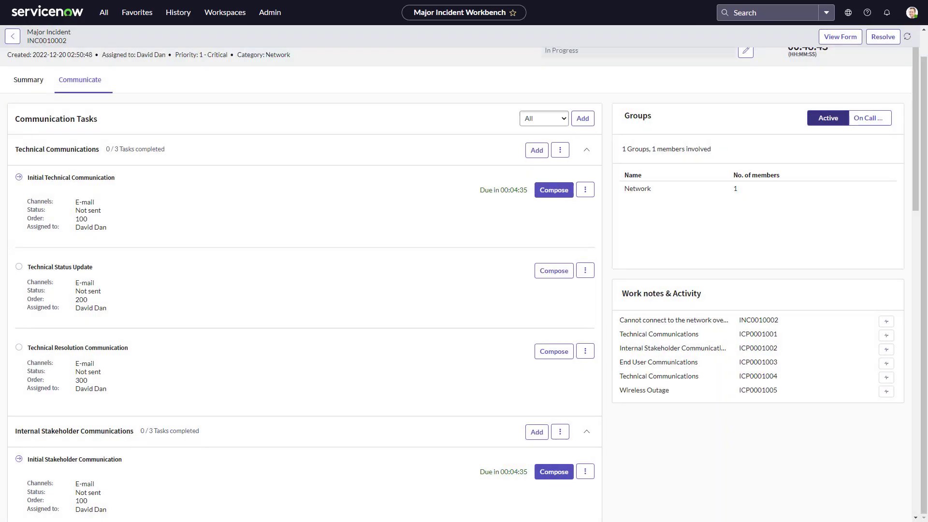
scroll(304, 281, "down", 15)
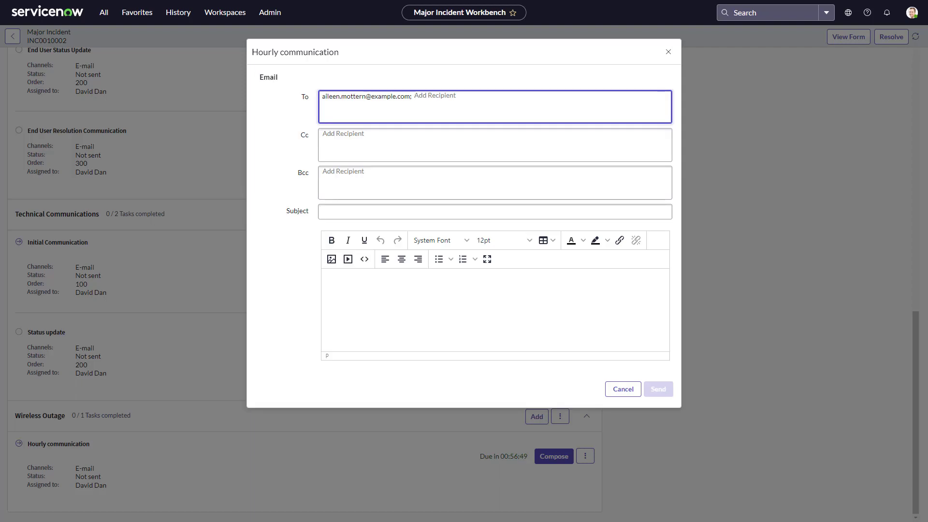
left_click(495, 309)
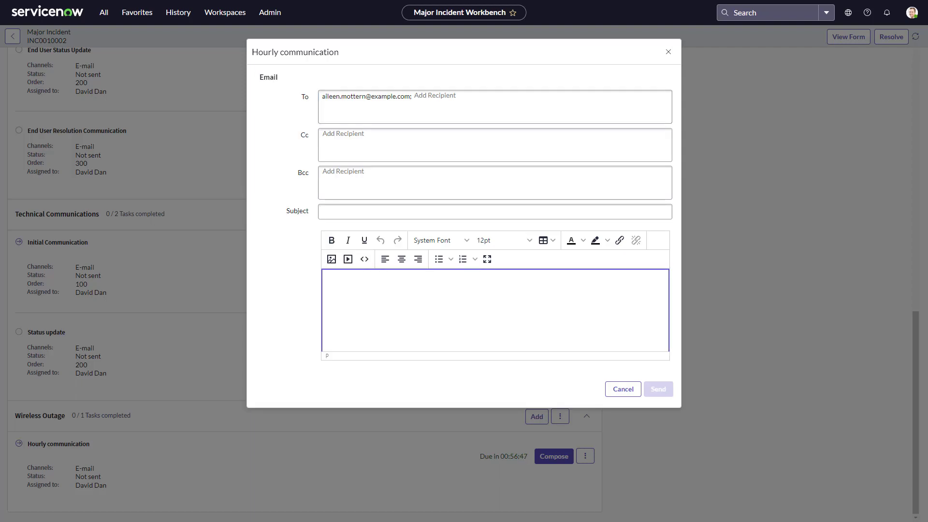
left_click(495, 212)
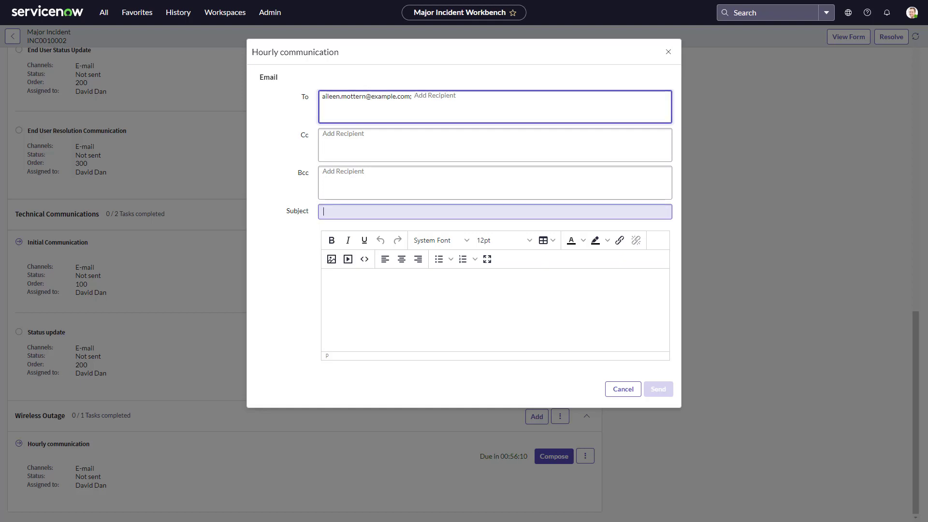
type("test email")
key("Tab")
type("test email")
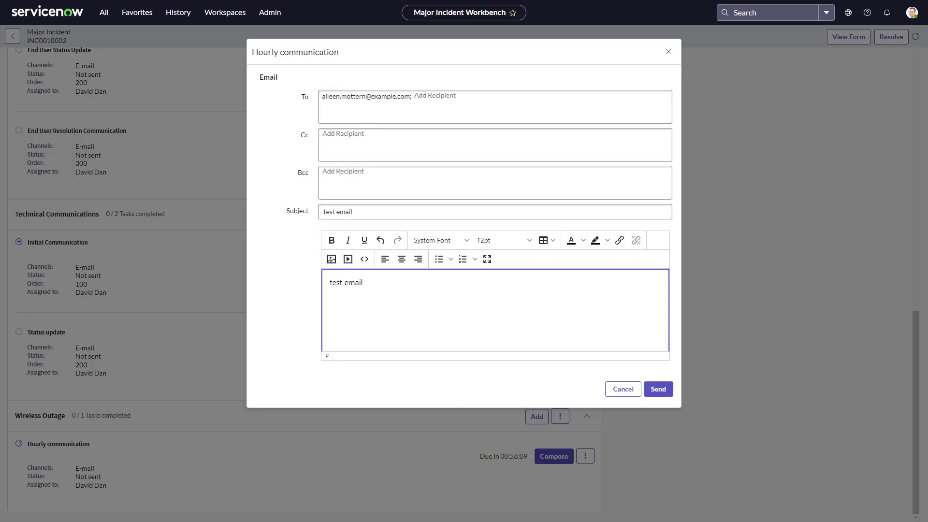
left_click(658, 389)
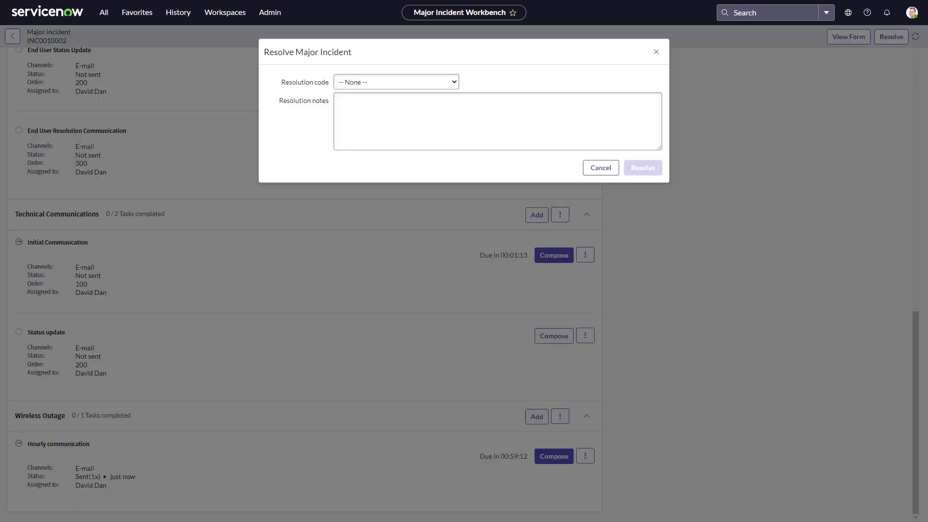
Resolve the major incident with the resolution code "Solution provided" and the notes "The MI has been resolved."
left_click(497, 121)
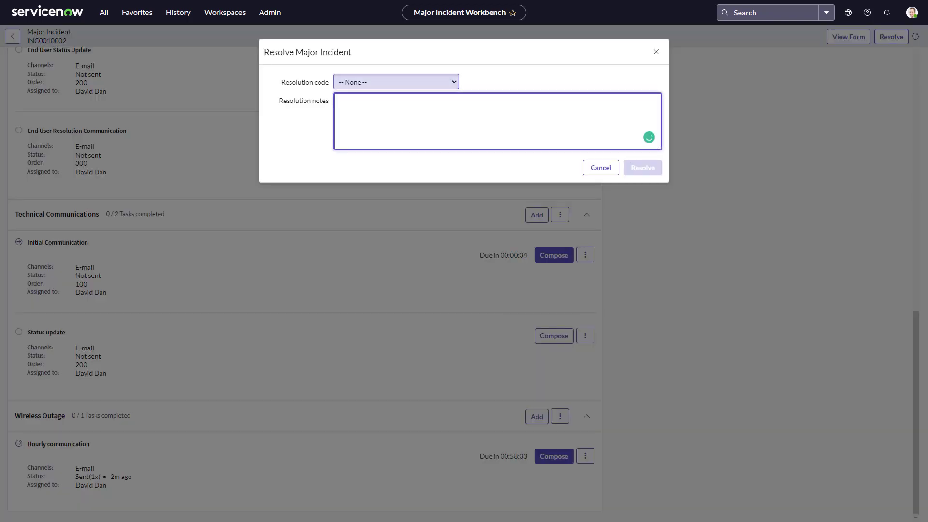
left_click(396, 82)
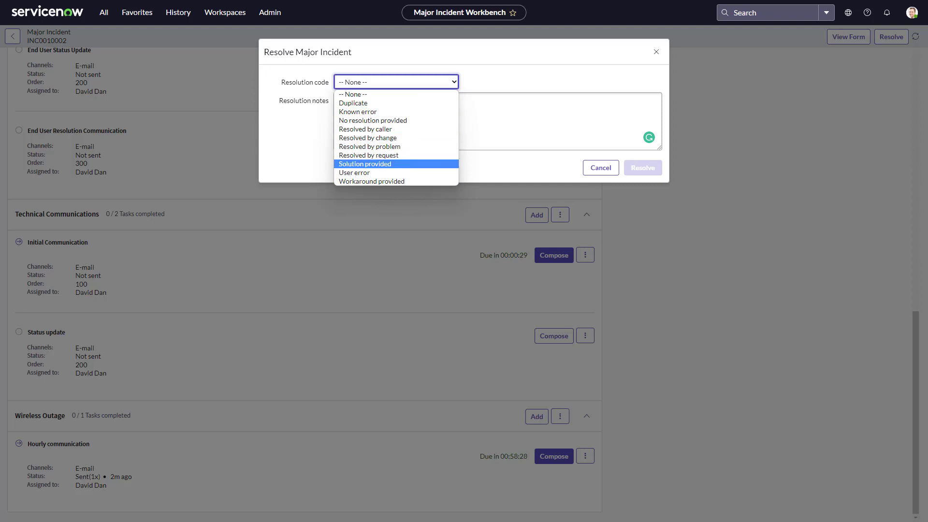
left_click(365, 164)
left_click(396, 131)
type("The MI has been resolved.")
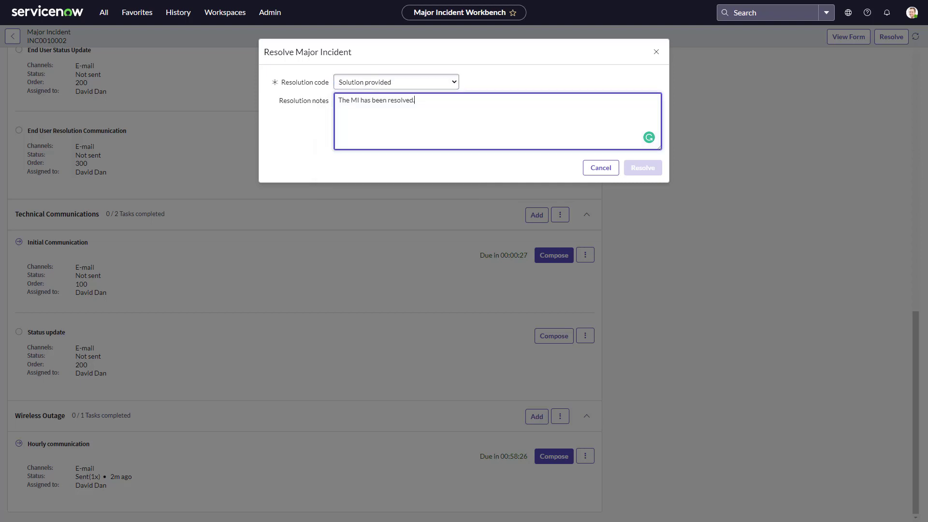
left_click(643, 168)
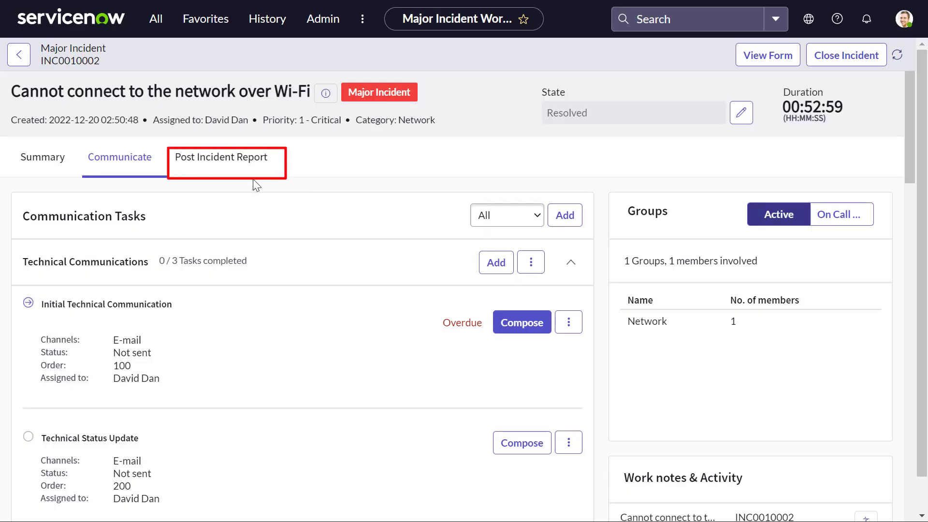
Examine the incident's Post Incident Report, from the Overview and Findings through the resolution and related records to the timeline
left_click(236, 172)
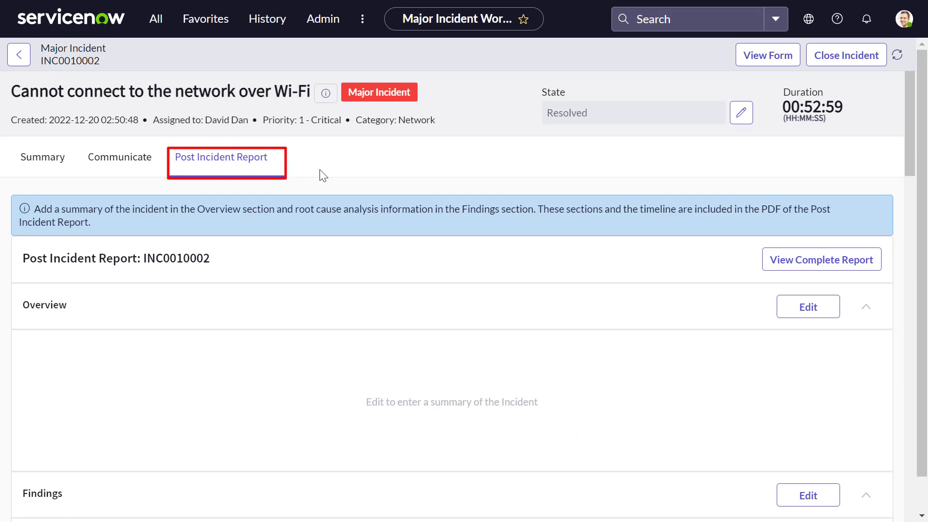
scroll(324, 175, "down", 3)
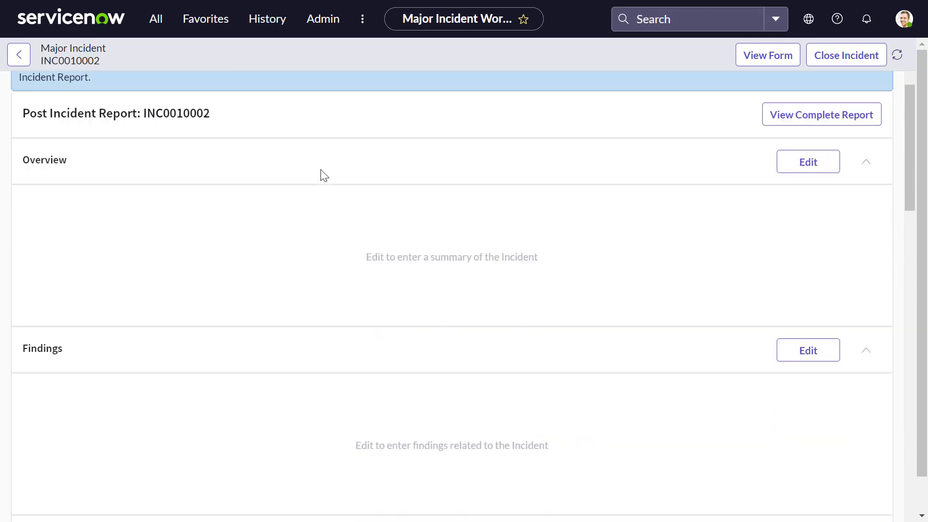
scroll(323, 175, "down", 6)
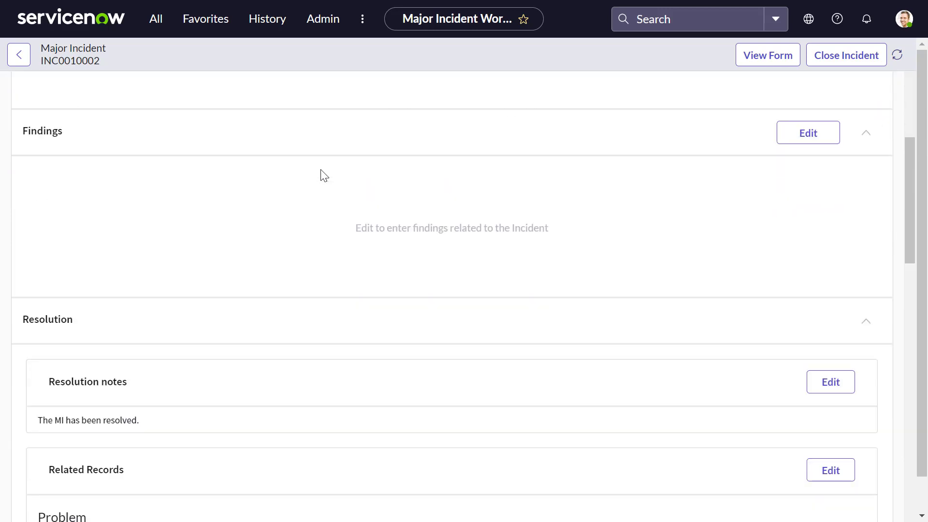
scroll(324, 175, "down", 6)
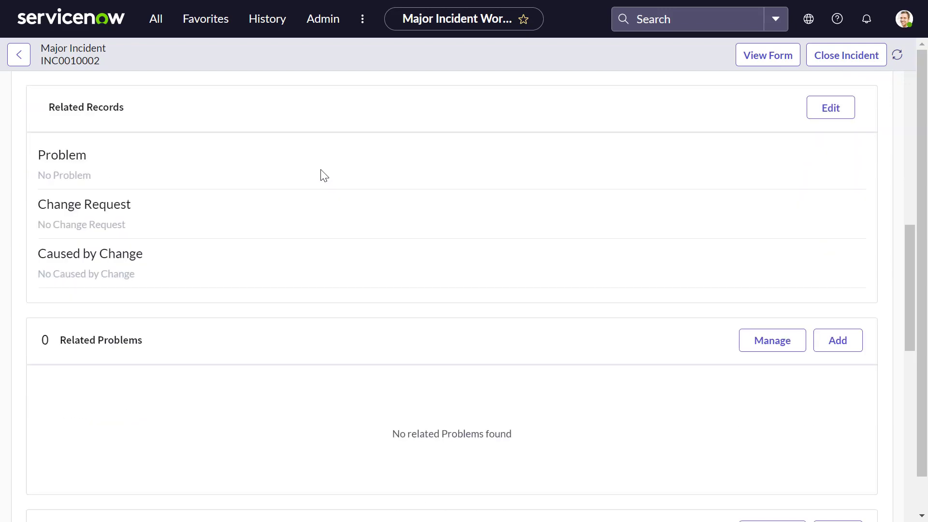
scroll(323, 175, "down", 10)
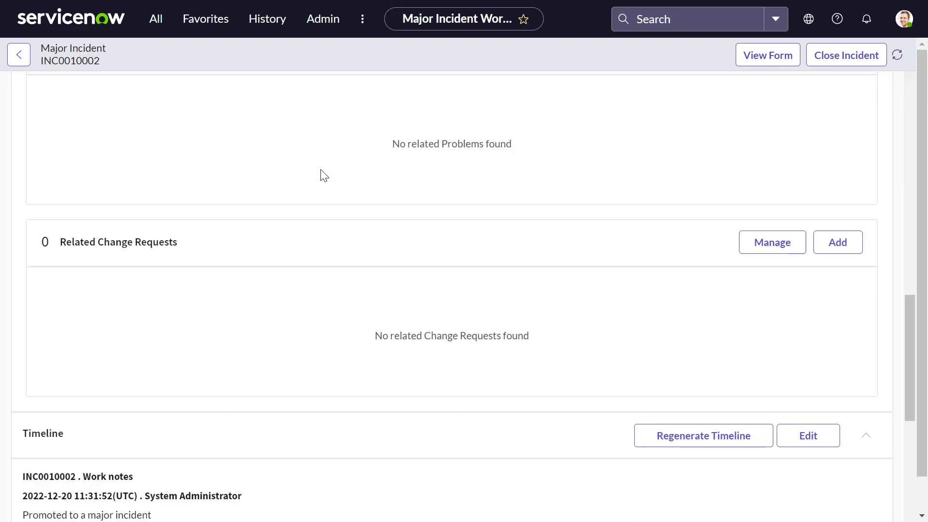
scroll(323, 175, "down", 7)
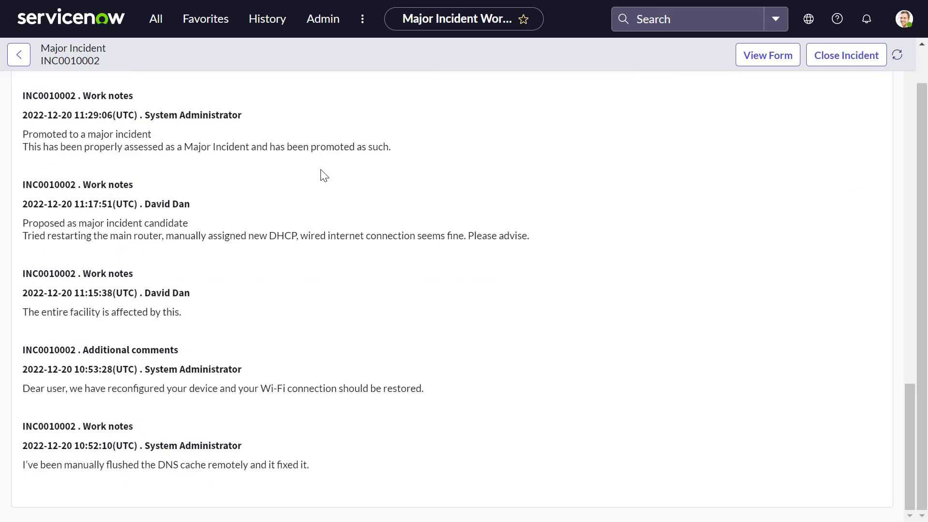
scroll(324, 175, "up", 20)
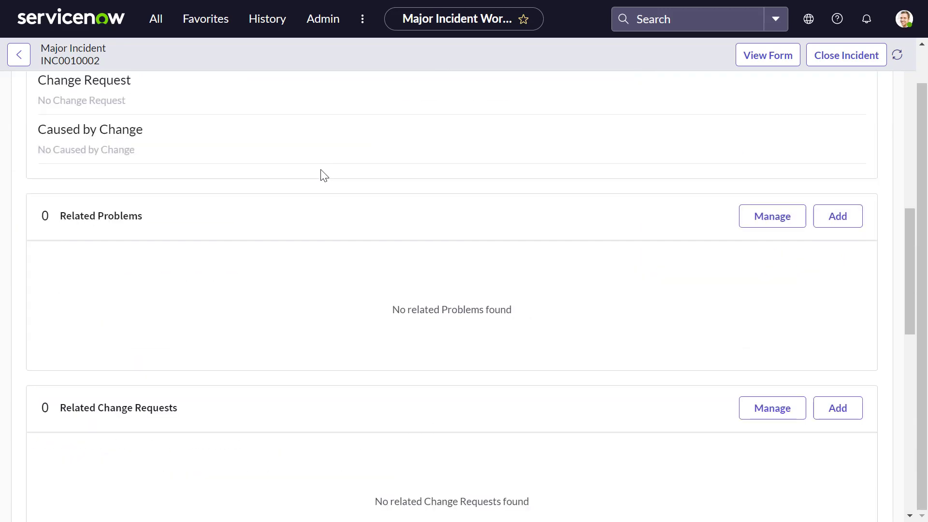
scroll(324, 175, "up", 5)
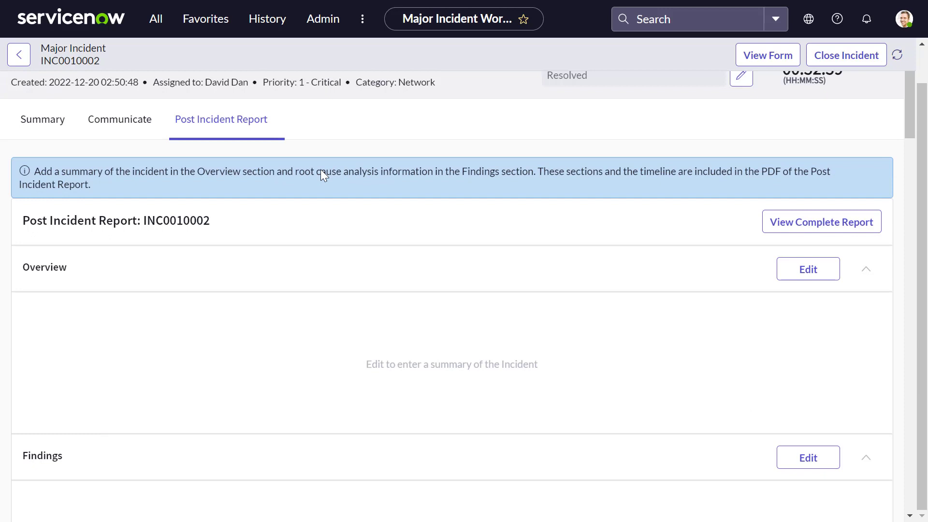